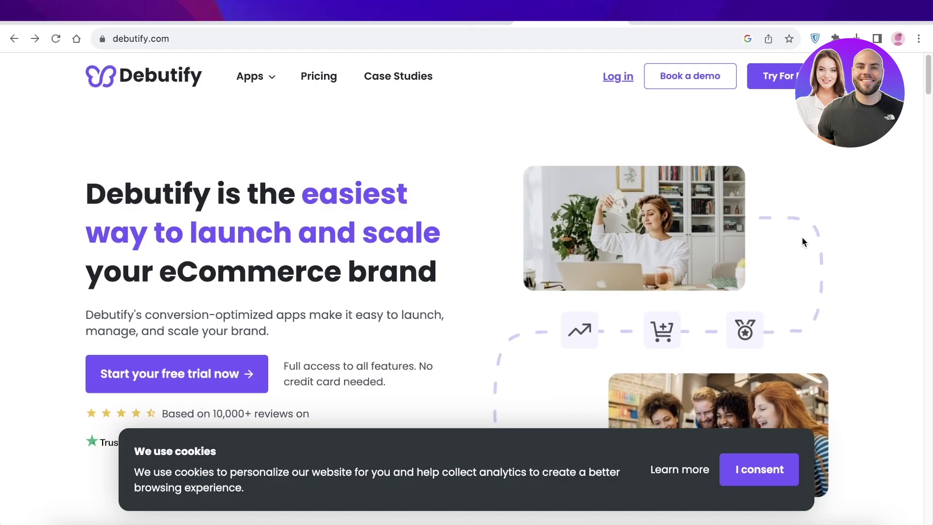
# Scroll through the Debutify website's landing page
pyautogui.scroll(-7, 801, 247)
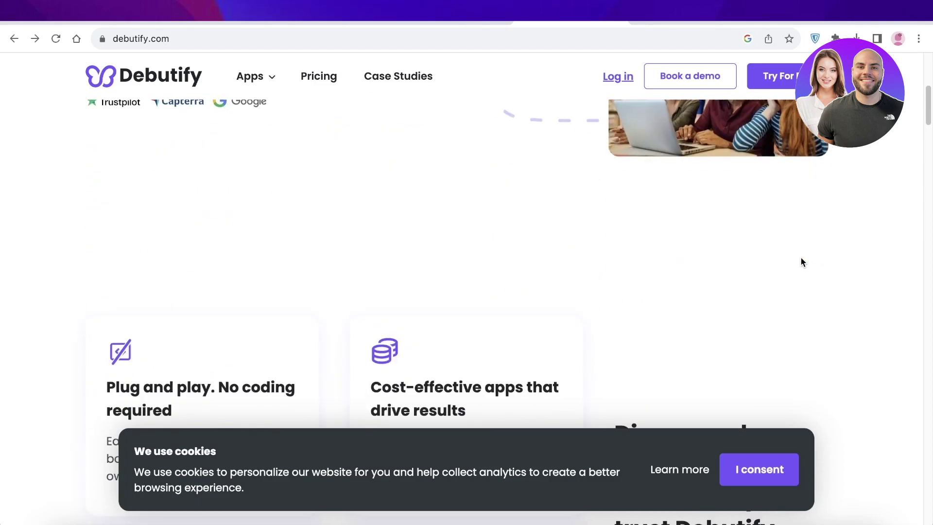
pyautogui.scroll(-5, 801, 256)
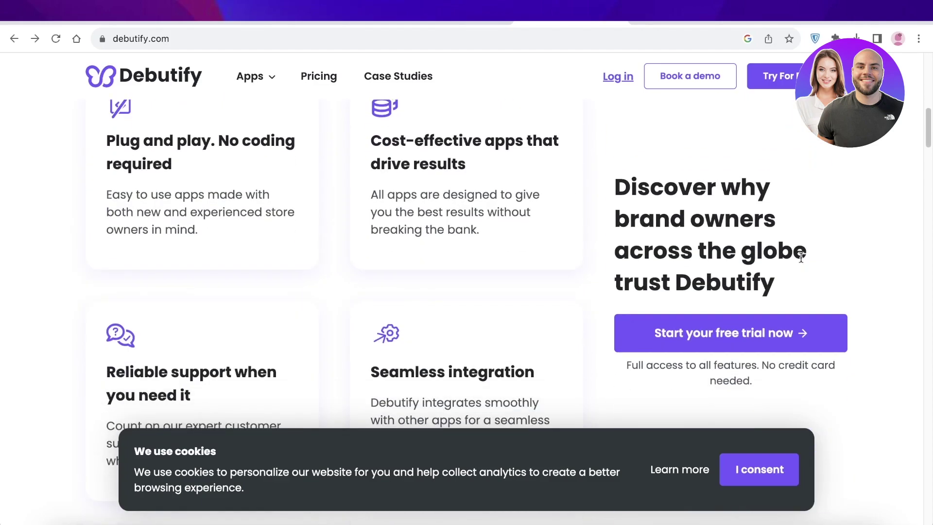
pyautogui.scroll(-4, 801, 257)
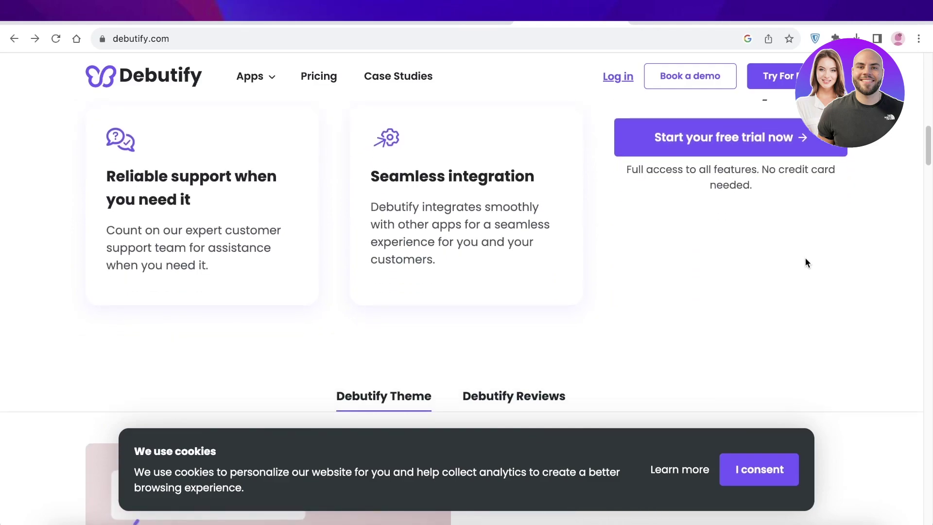
pyautogui.scroll(-5, 806, 262)
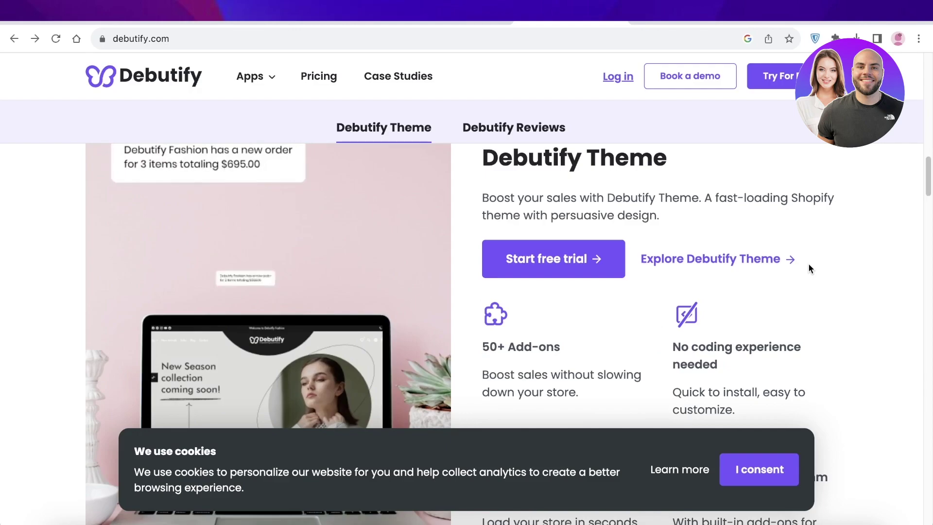
pyautogui.scroll(-5, 809, 267)
pyautogui.scroll(-5, 809, 267)
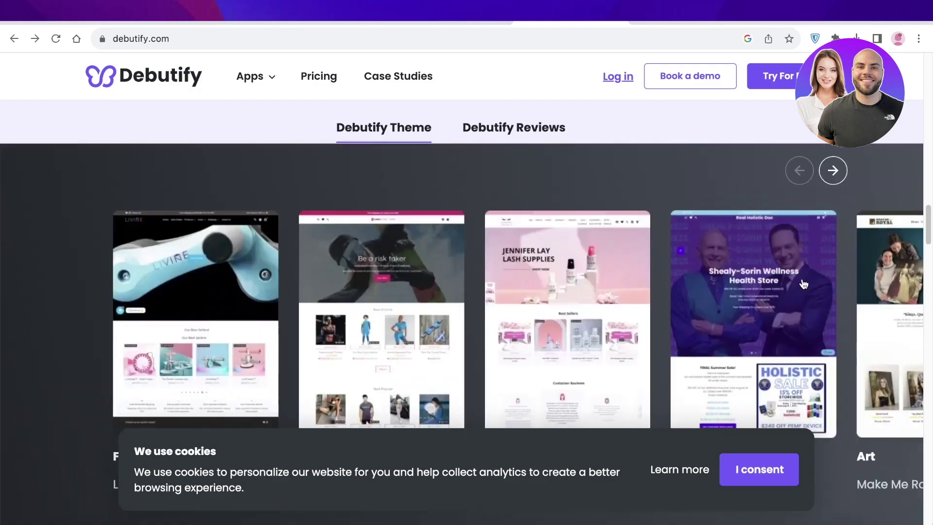
pyautogui.scroll(-3, 339, 274)
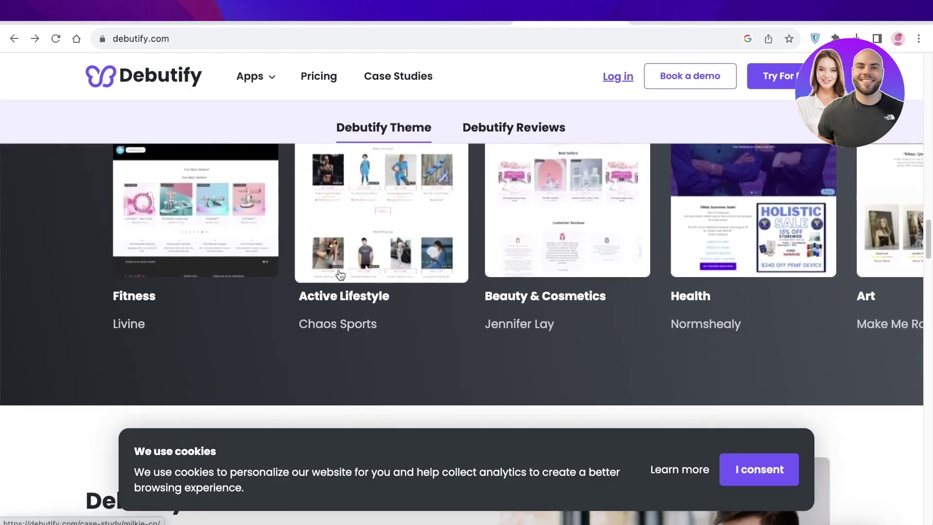
pyautogui.scroll(-10, 339, 274)
pyautogui.scroll(-3, 343, 276)
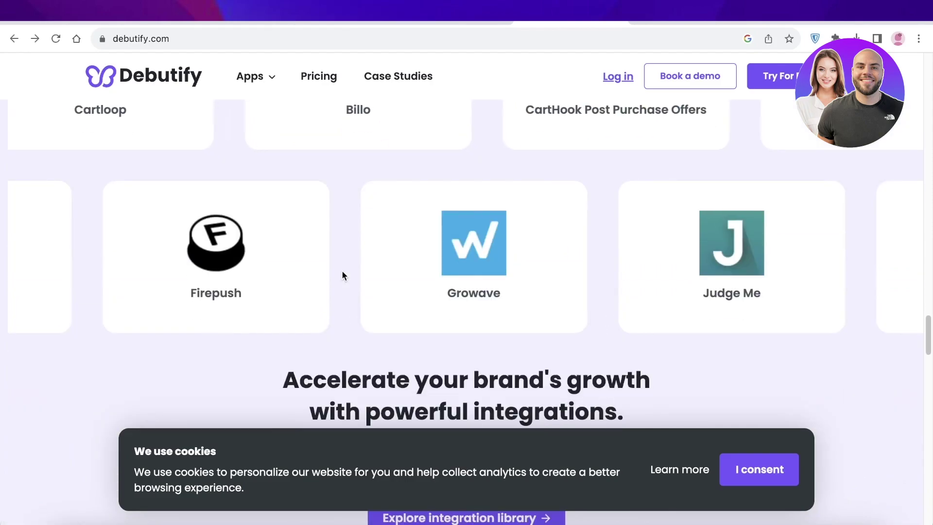
pyautogui.scroll(-3, 343, 276)
pyautogui.scroll(20, 343, 275)
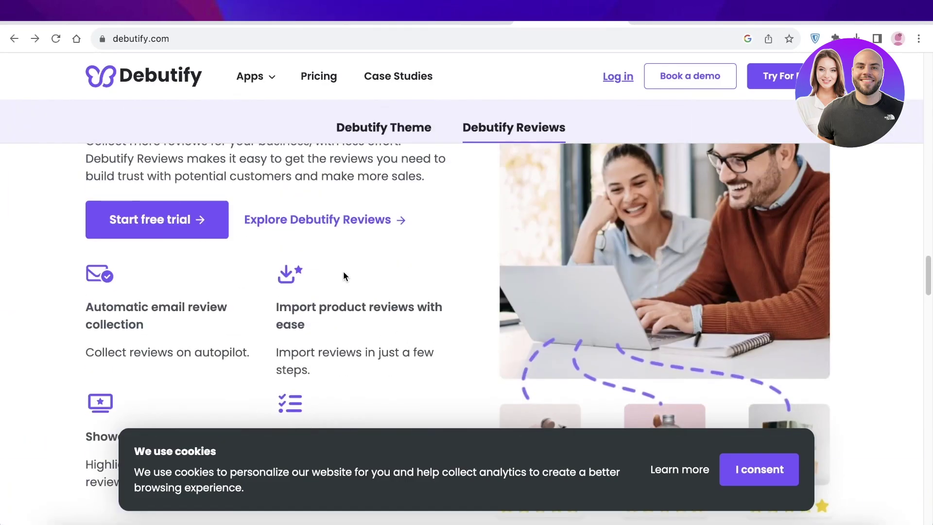
pyautogui.scroll(-10, 357, 279)
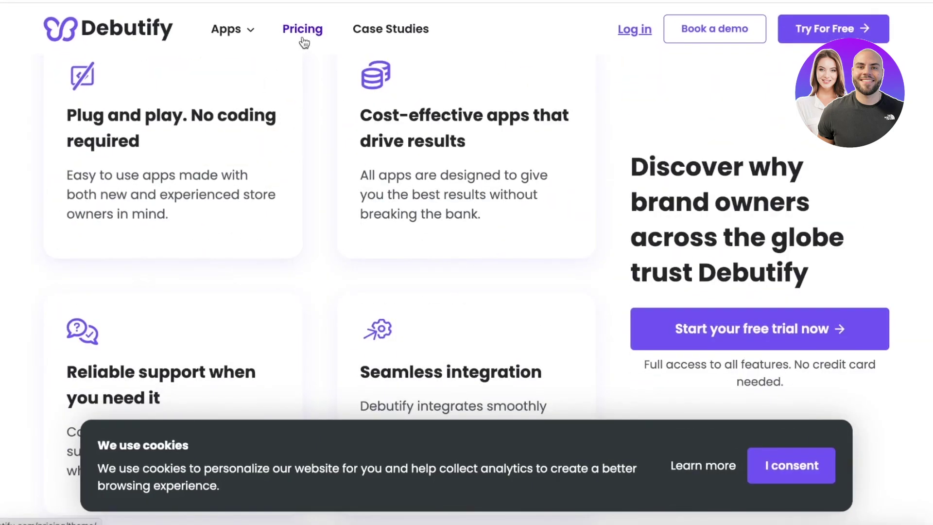
# Open Debutify Pricing and compare the Free, Growth, Pro, Enterprise and Custom plan features
pyautogui.click(304, 30)
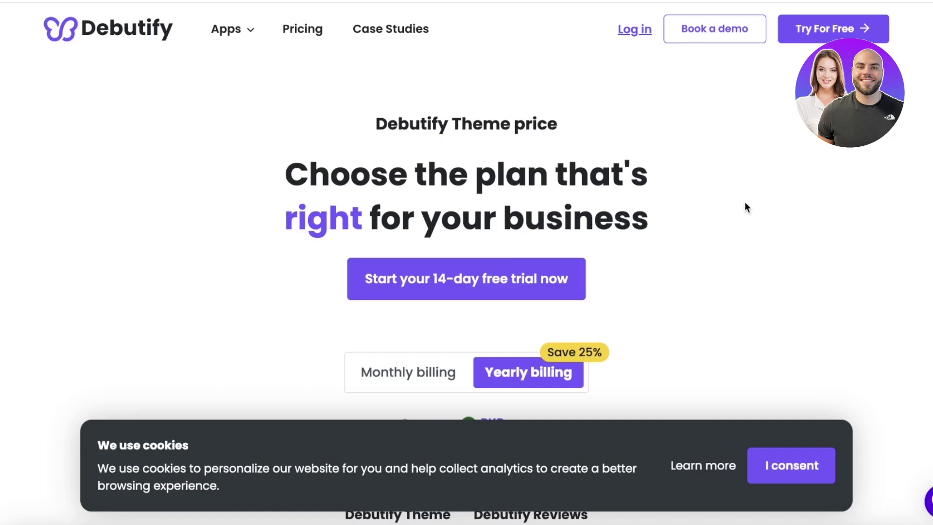
pyautogui.scroll(-7, 741, 205)
pyautogui.scroll(-6, 741, 204)
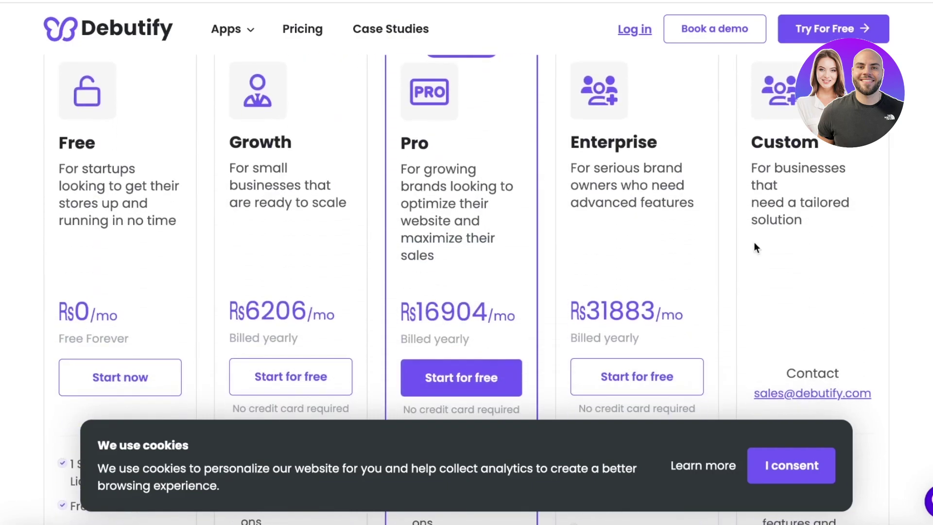
pyautogui.scroll(7, 754, 243)
pyautogui.scroll(-3, 752, 241)
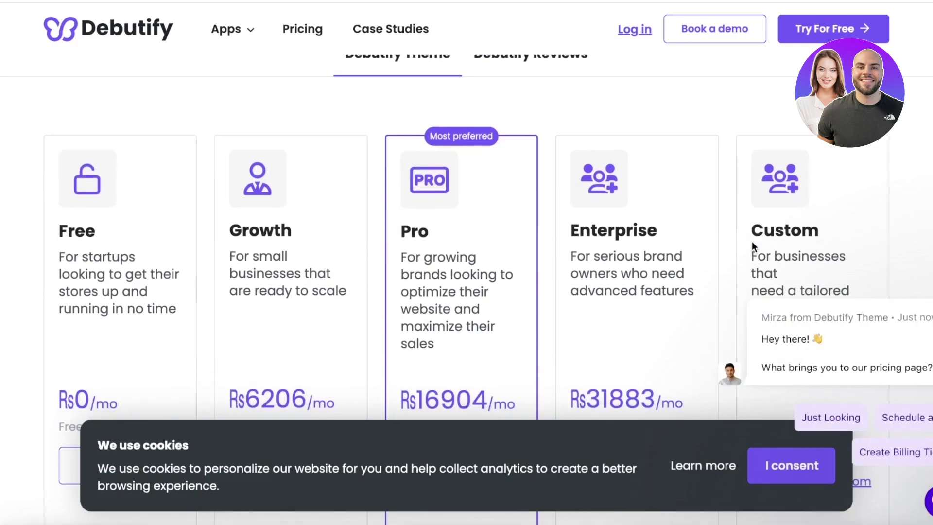
pyautogui.scroll(-2, 751, 241)
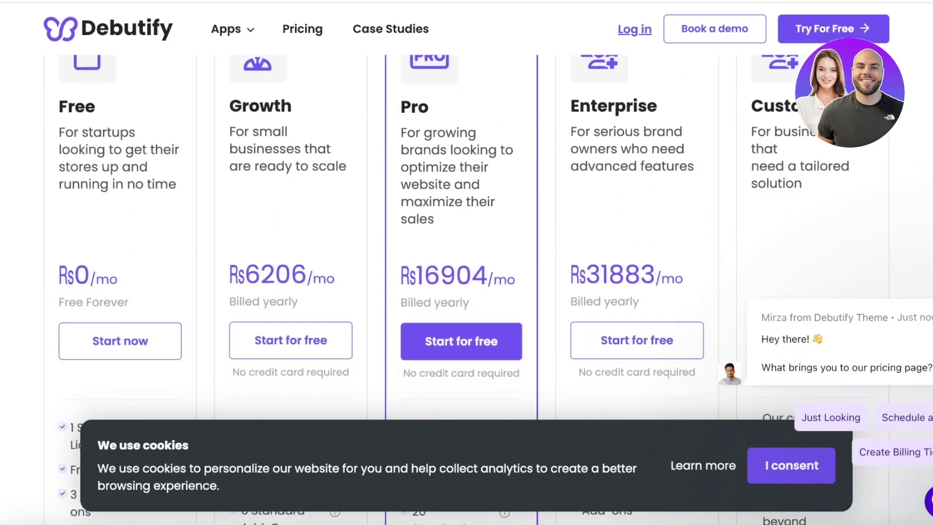
pyautogui.scroll(-3, 156, 138)
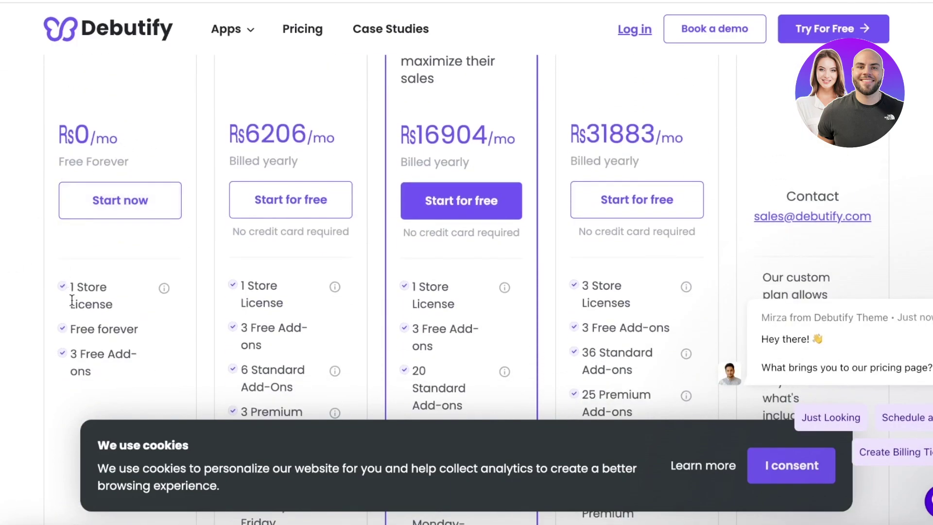
pyautogui.scroll(-1, 61, 268)
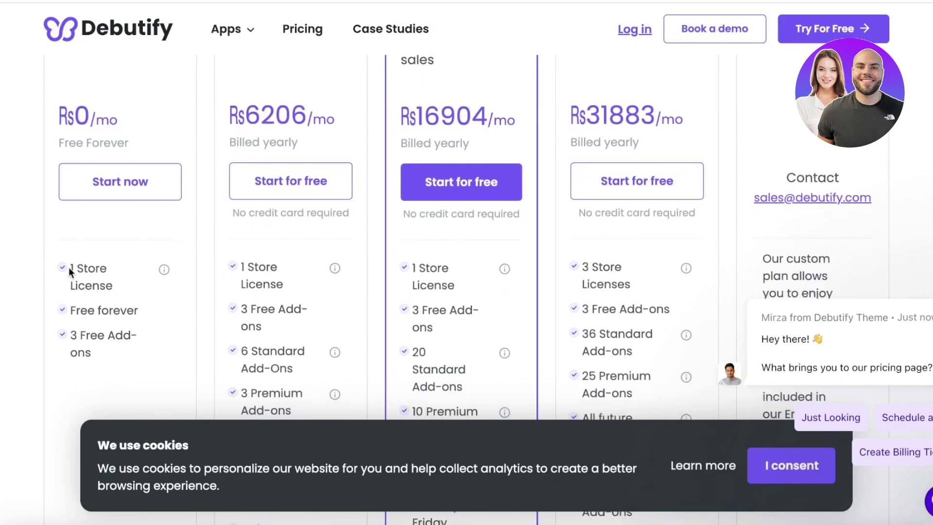
pyautogui.scroll(-4, 68, 267)
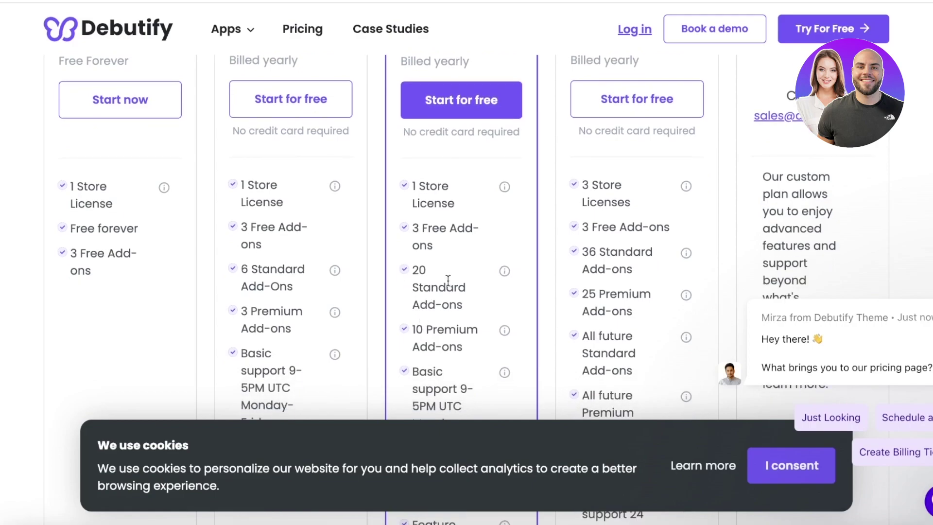
pyautogui.scroll(-3, 448, 280)
pyautogui.scroll(-3, 475, 283)
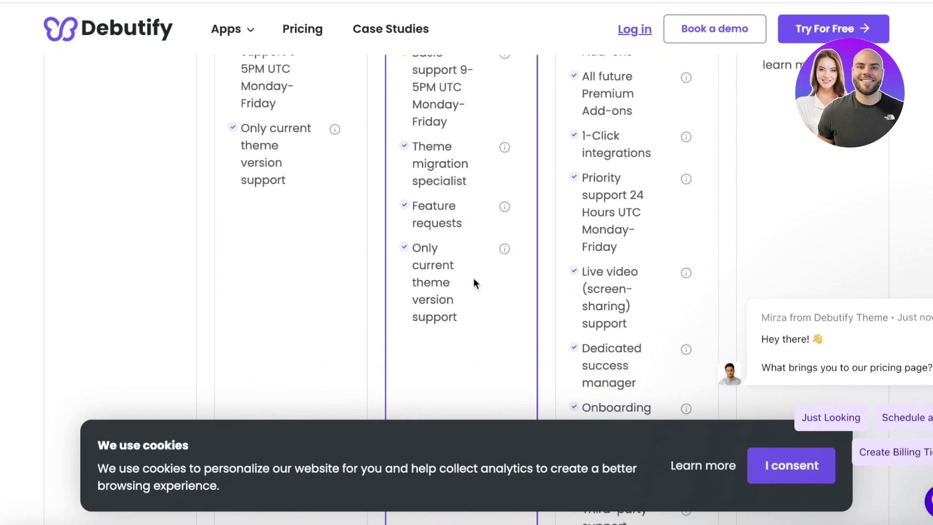
pyautogui.scroll(10, 482, 227)
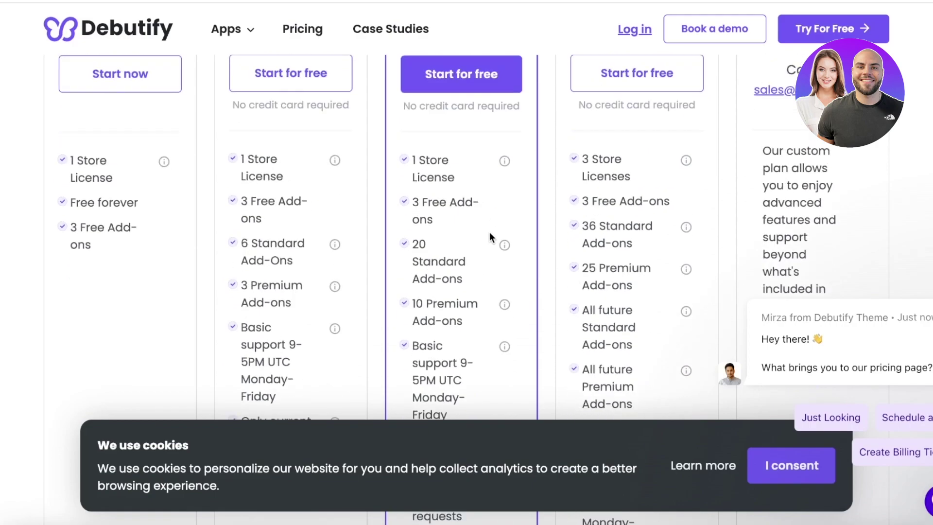
pyautogui.scroll(5, 471, 246)
pyautogui.scroll(-3, 452, 257)
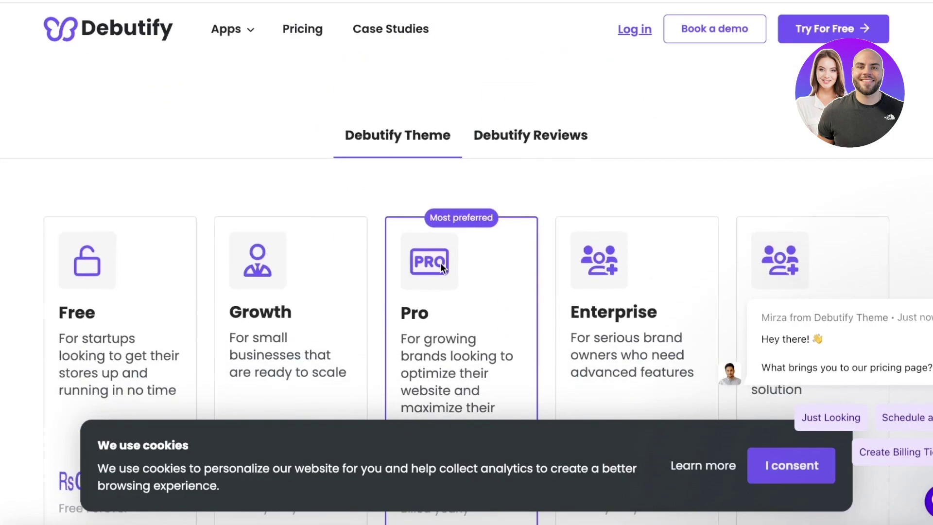
pyautogui.scroll(8, 440, 263)
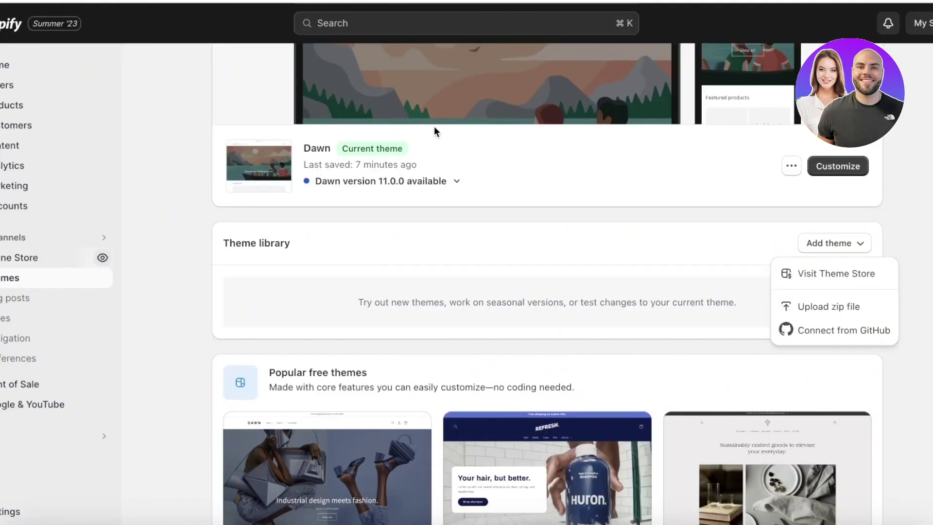
# Glance at Shopify Themes, return to Debutify pricing and start the Try For Free sign-up
pyautogui.scroll(5, 434, 127)
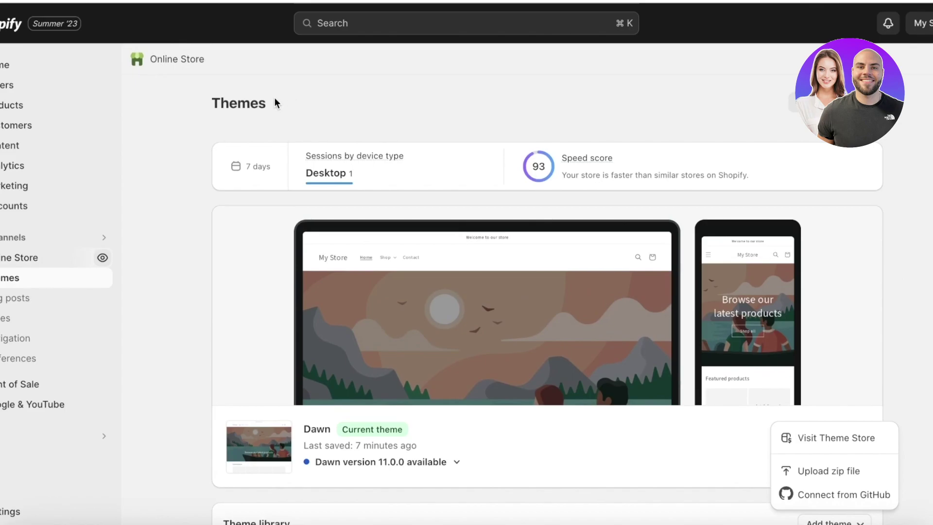
pyautogui.click(584, 5)
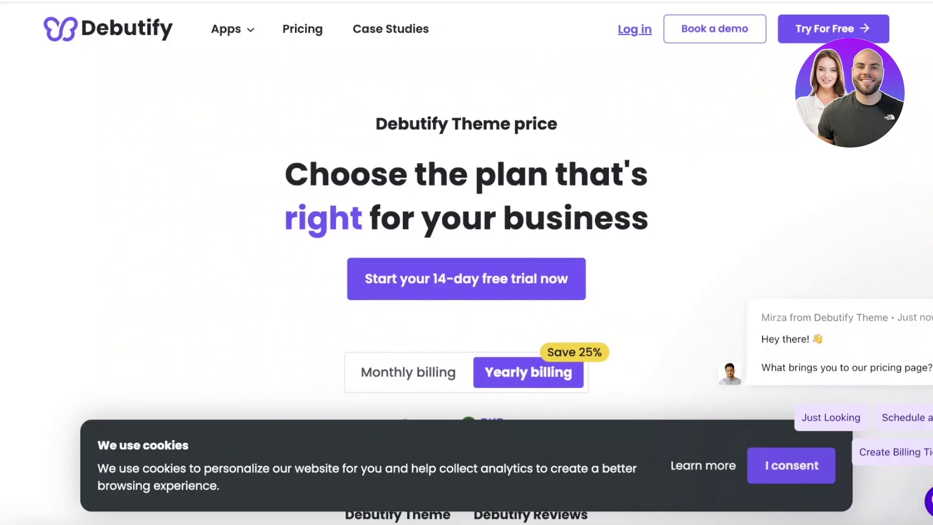
pyautogui.click(850, 30)
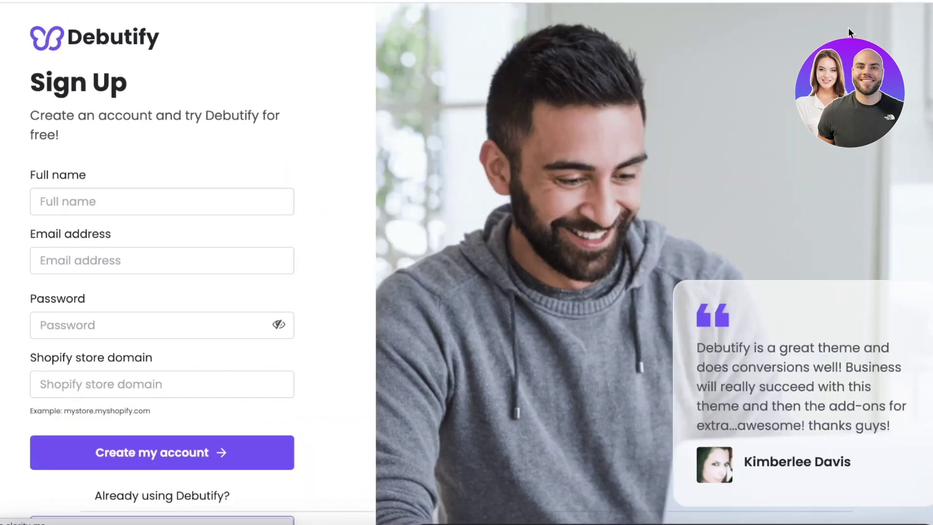
# Complete the Sign Up form with name, email, password and Shopify store domain, creating the account
pyautogui.scroll(-1, 211, 112)
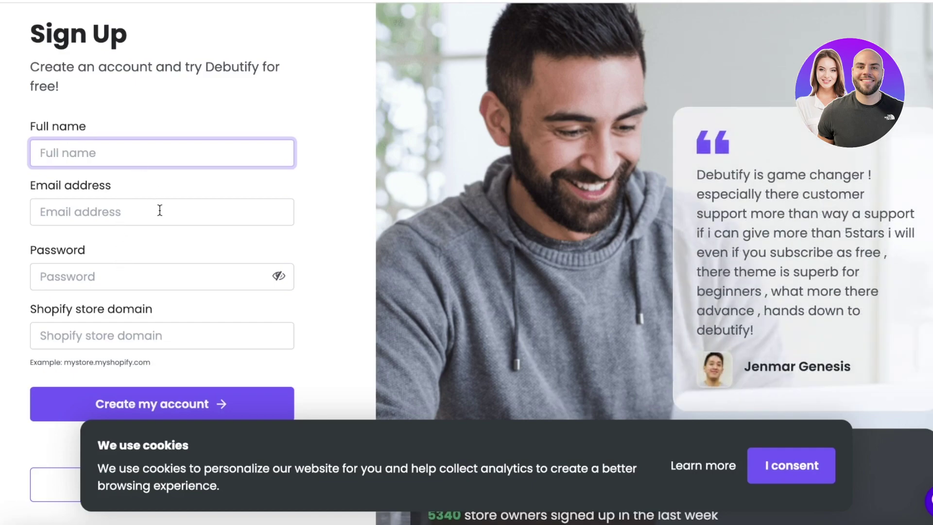
pyautogui.click(138, 329)
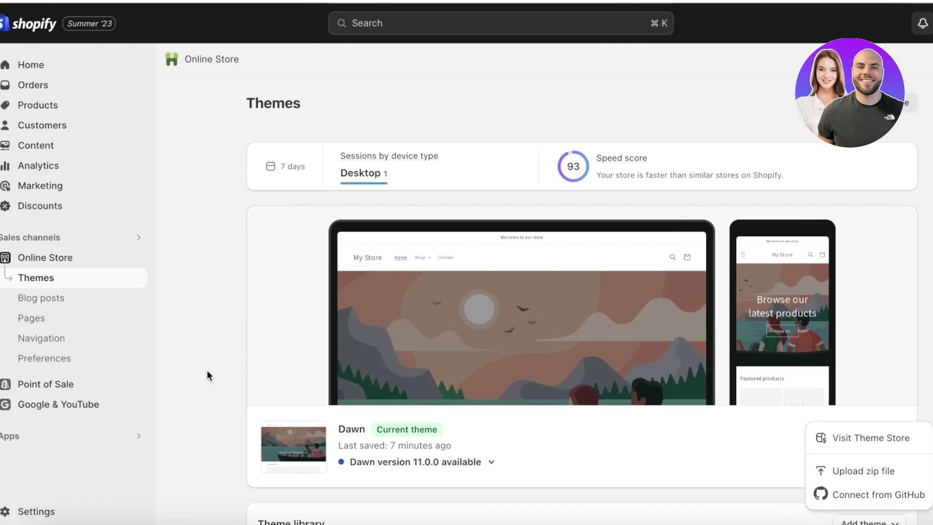
pyautogui.click(155, 260)
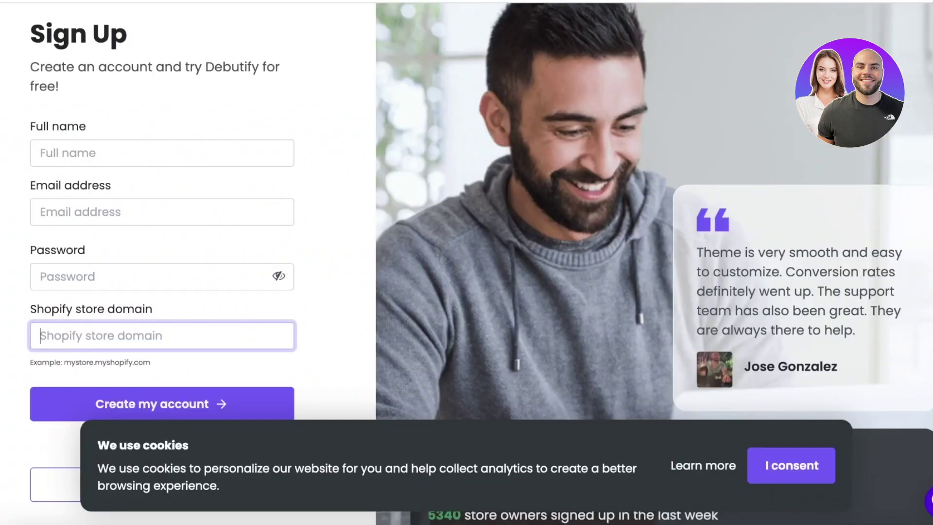
pyautogui.scroll(-1, 716, 86)
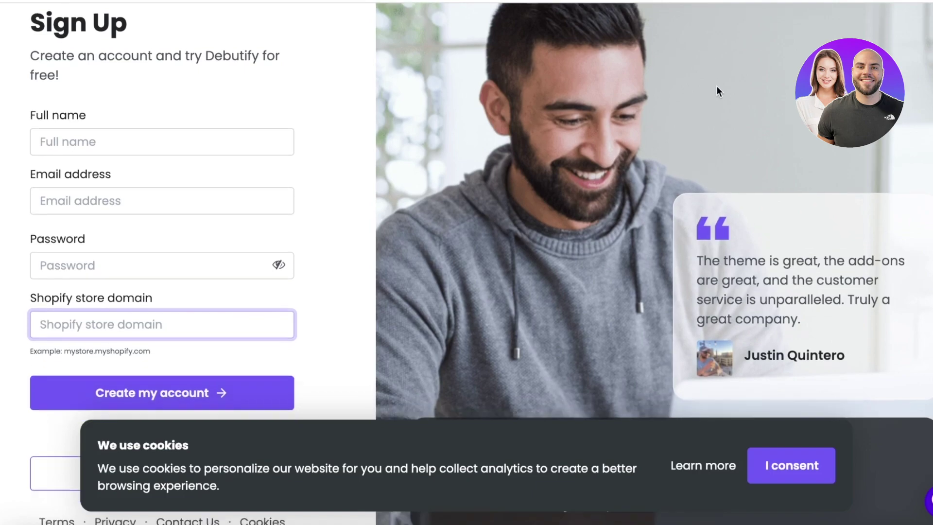
pyautogui.scroll(-1, 591, 394)
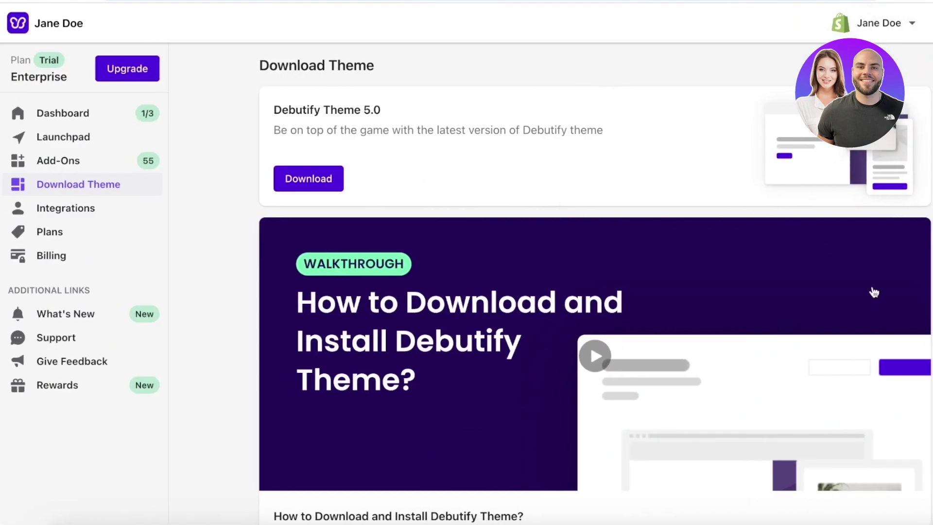
# Check the connected store list, then confirm the 3.0 MB Debutify Theme 5.0 zip downloaded
pyautogui.click(890, 36)
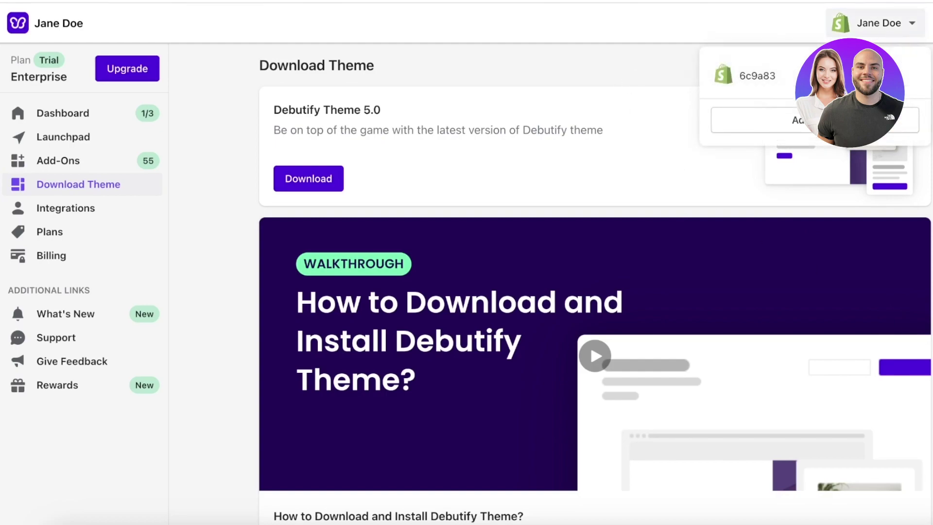
pyautogui.click(620, 57)
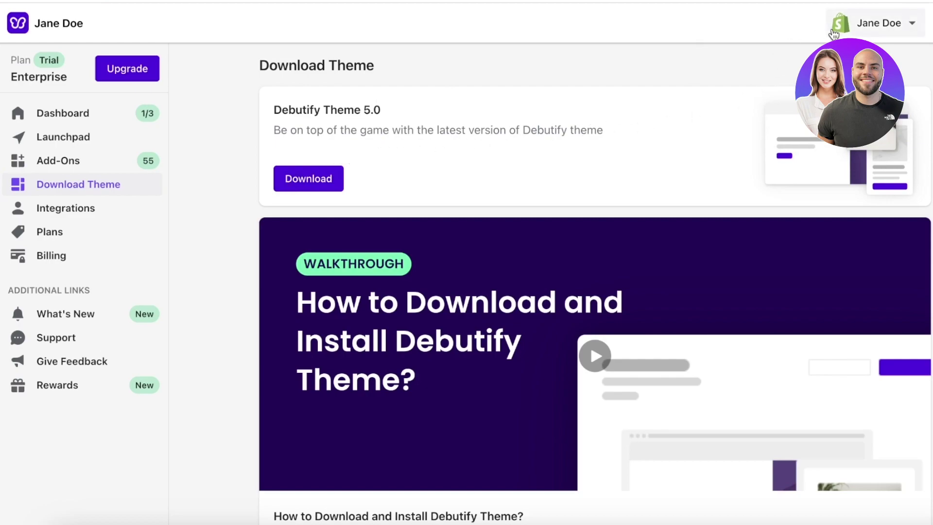
pyautogui.click(875, 23)
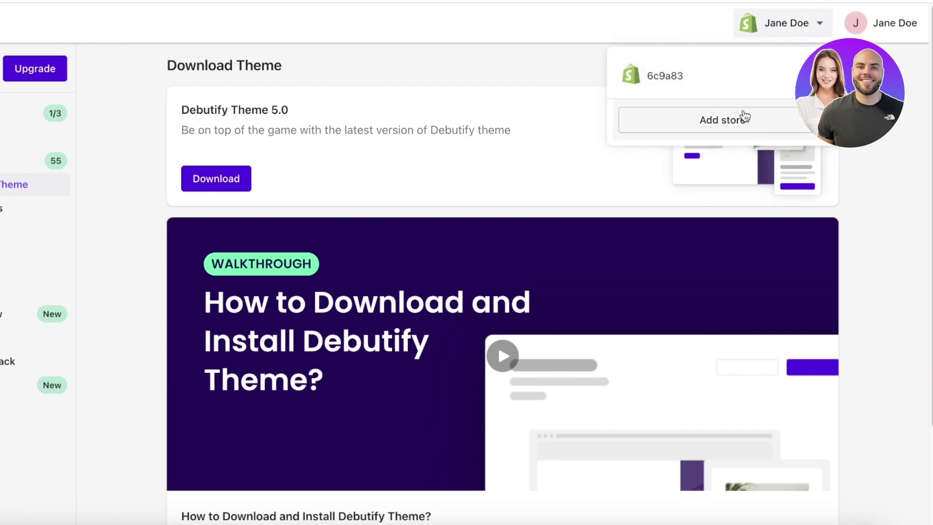
pyautogui.click(777, 36)
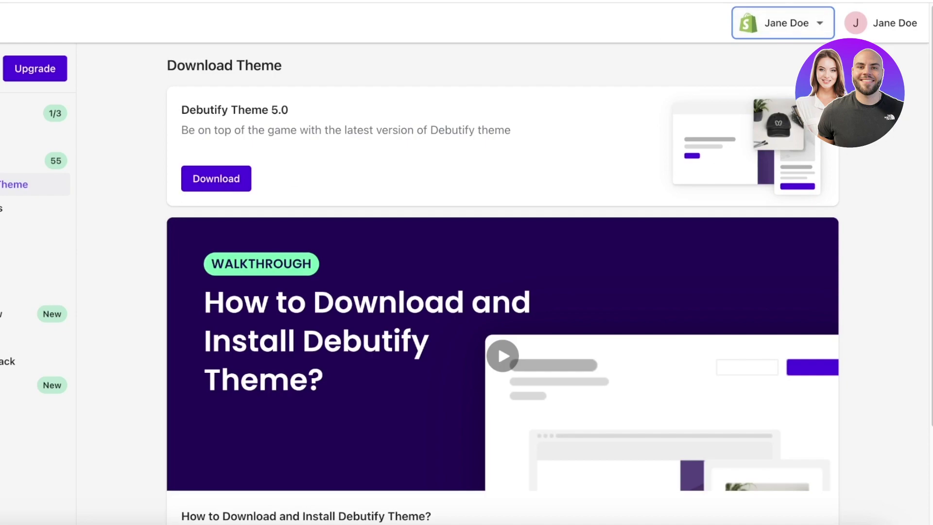
pyautogui.click(442, 91)
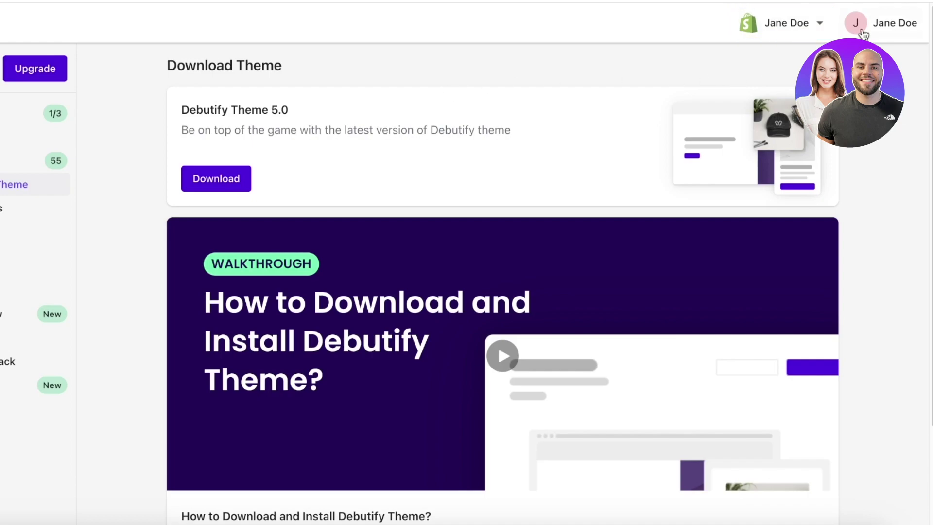
pyautogui.click(848, 1)
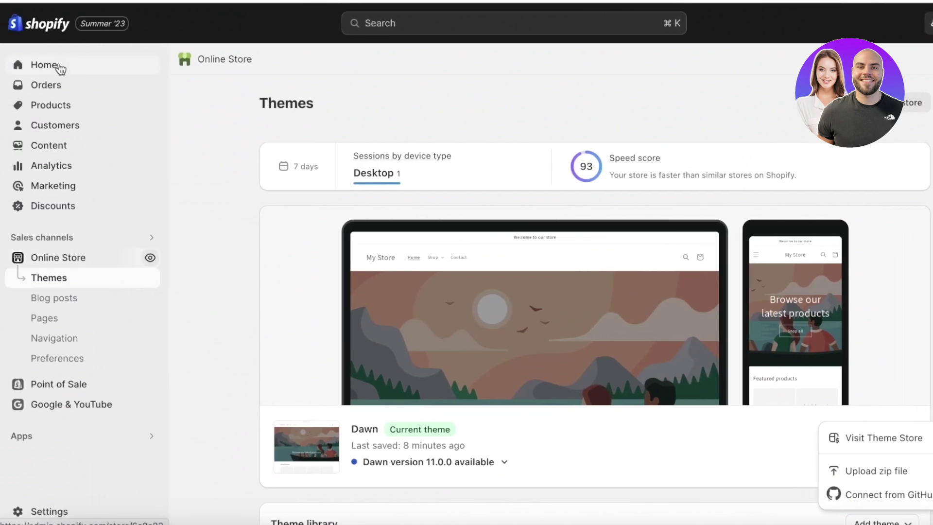
# Go from Home to Online Store > Themes and show the Dawn theme's actions menu
pyautogui.click(60, 70)
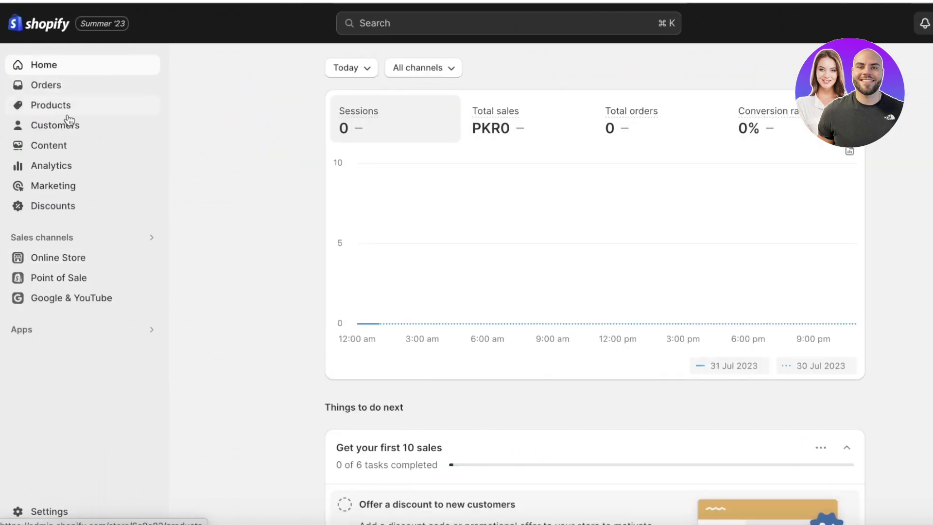
pyautogui.click(59, 263)
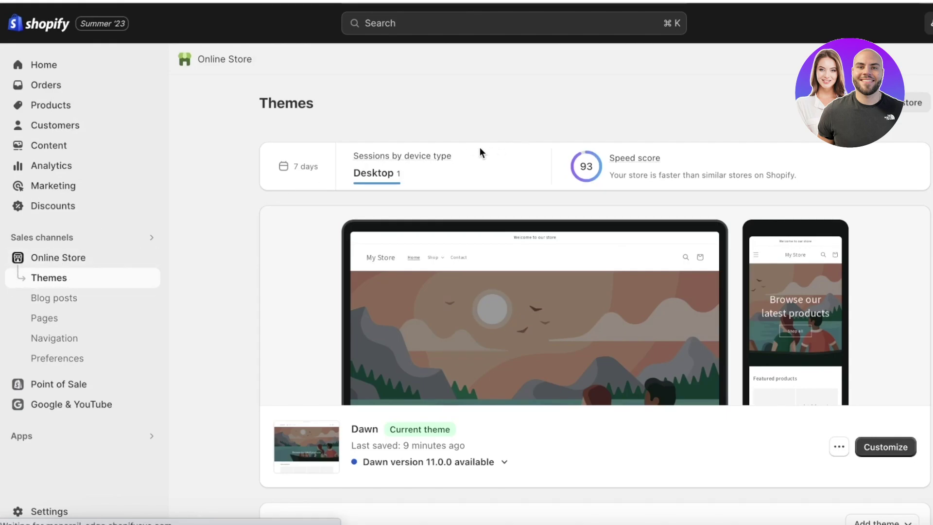
pyautogui.scroll(-6, 719, 188)
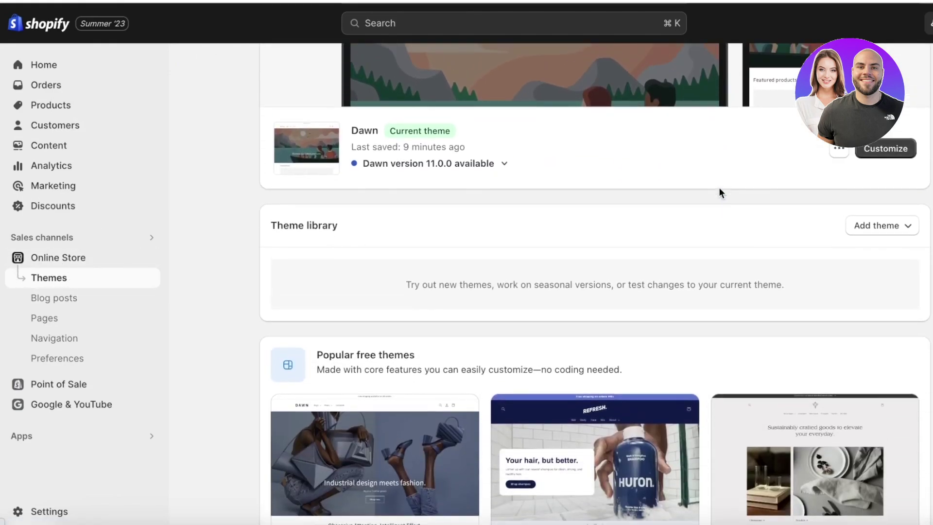
pyautogui.click(841, 149)
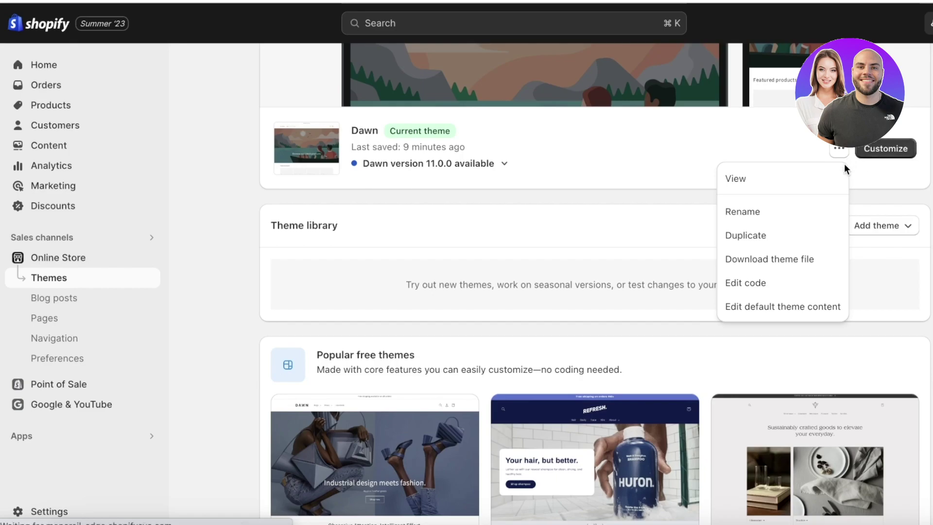
# Duplicate Dawn into the Theme library as 'Copy of Dawn' and expand Add theme options
pyautogui.click(789, 234)
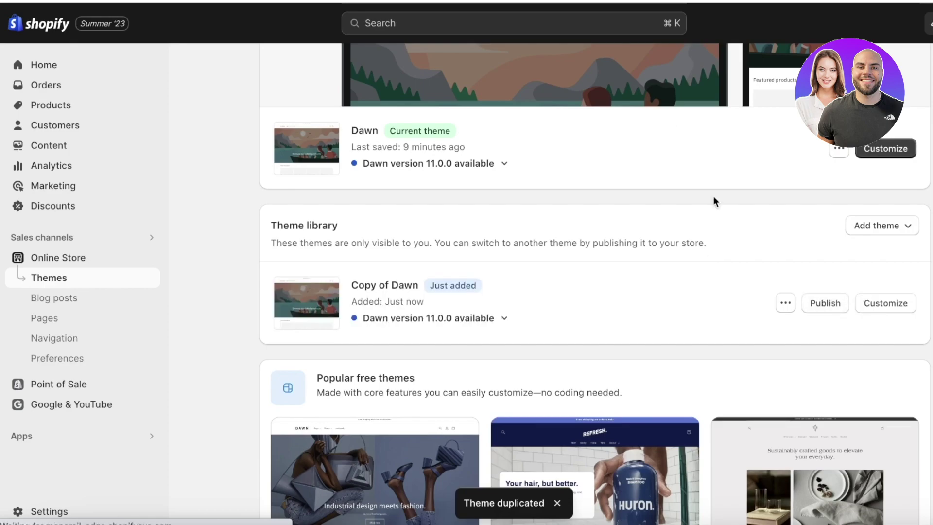
pyautogui.click(874, 234)
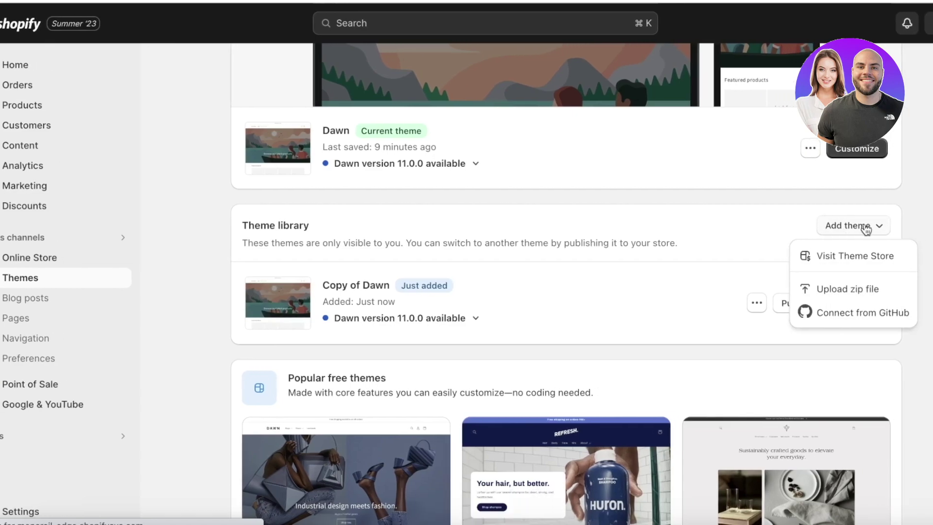
# Upload the debutify-theme-5.0 zip from the Downloads folder as a new theme
pyautogui.click(825, 287)
pyautogui.click(478, 288)
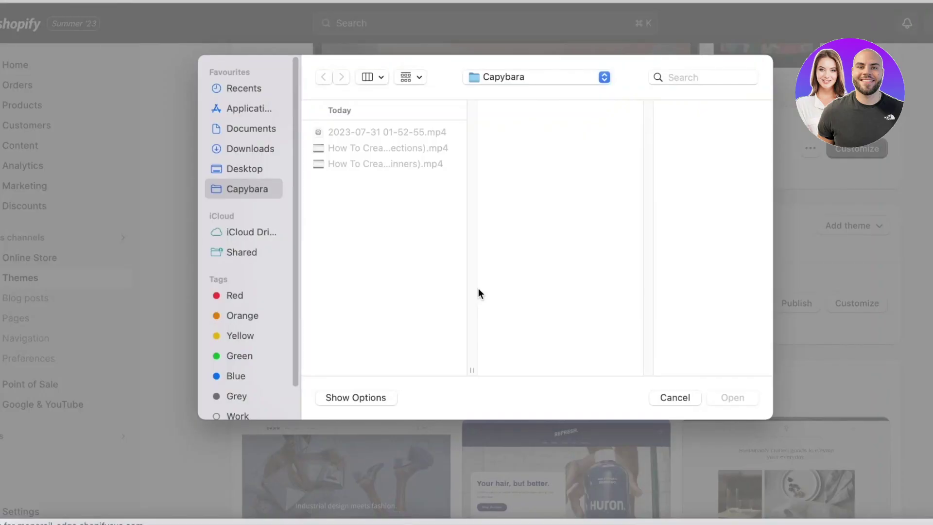
pyautogui.click(257, 152)
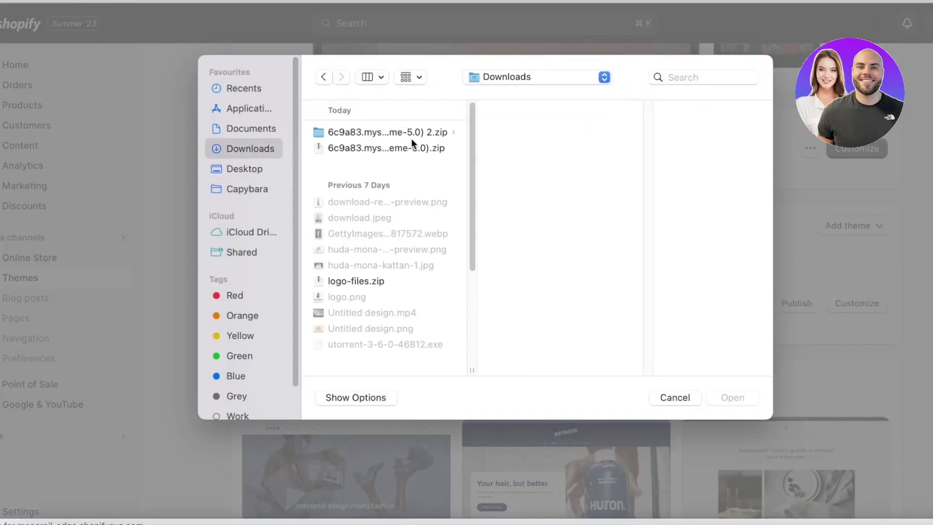
pyautogui.click(417, 147)
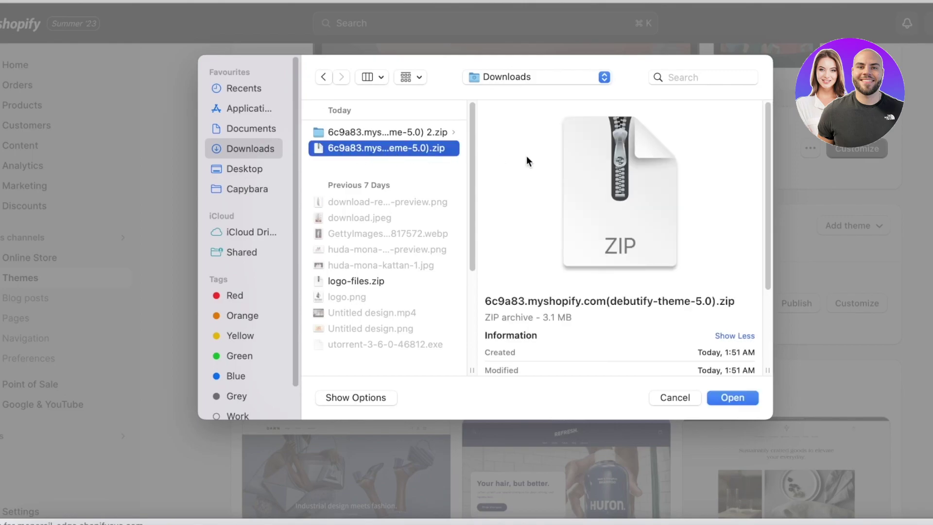
pyautogui.click(724, 398)
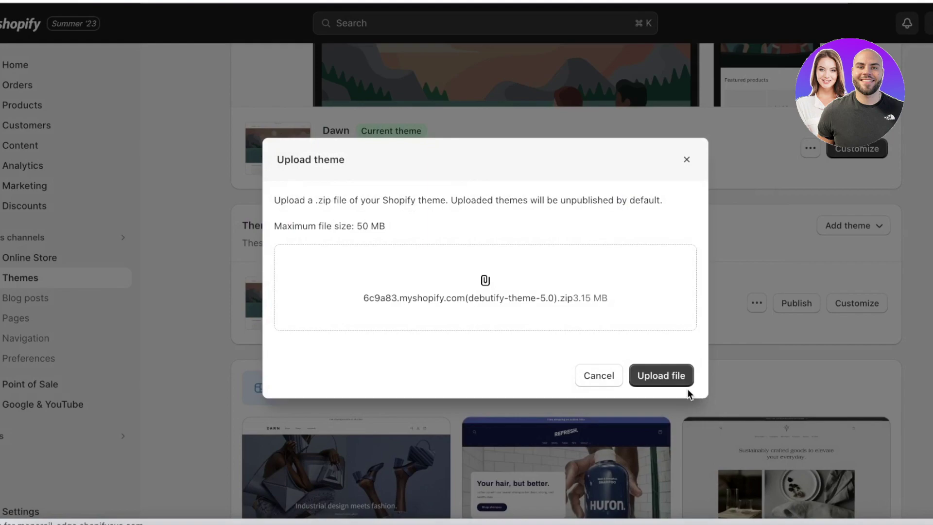
pyautogui.click(671, 376)
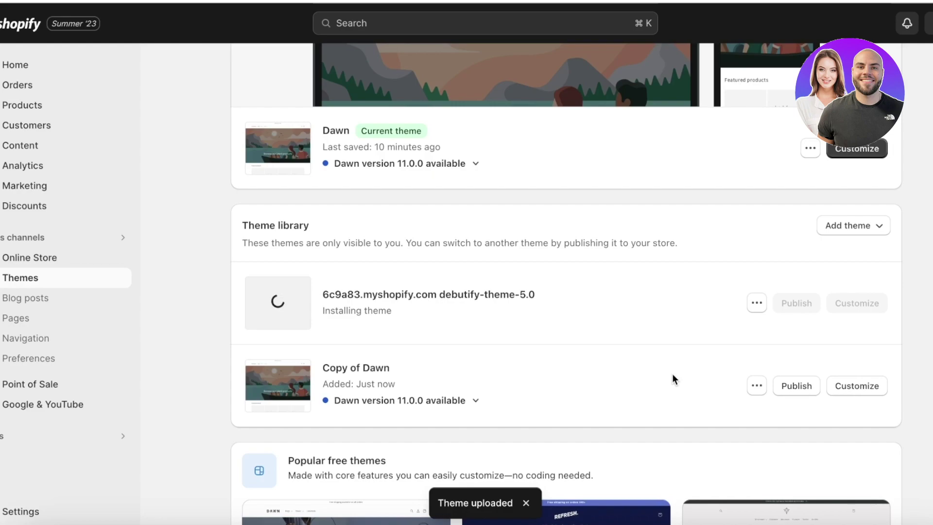
# Wait for debutify-theme-5.0 to finish installing, then open it in the theme editor
pyautogui.click(756, 311)
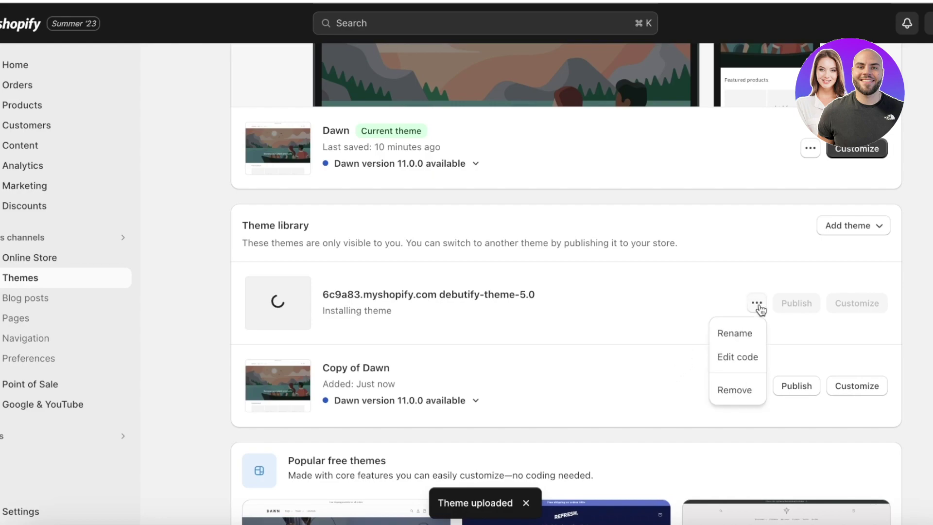
pyautogui.click(630, 284)
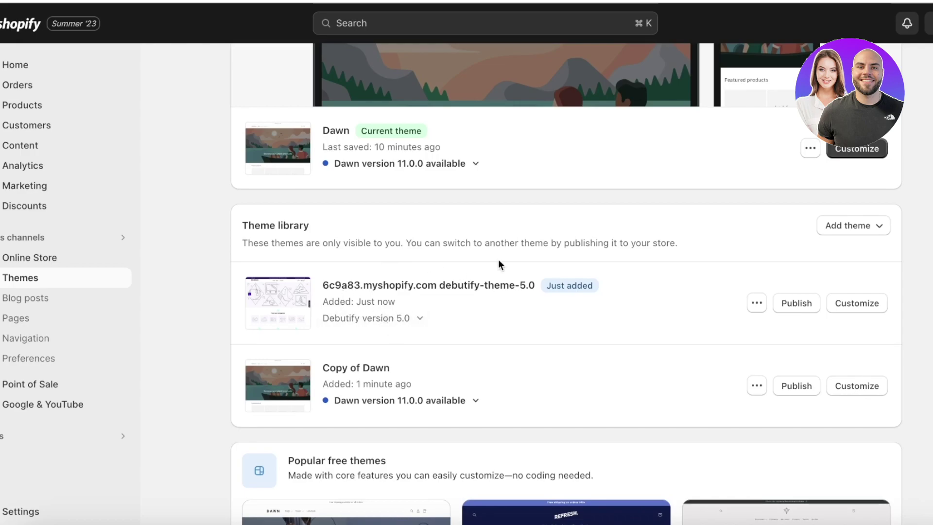
pyautogui.click(874, 306)
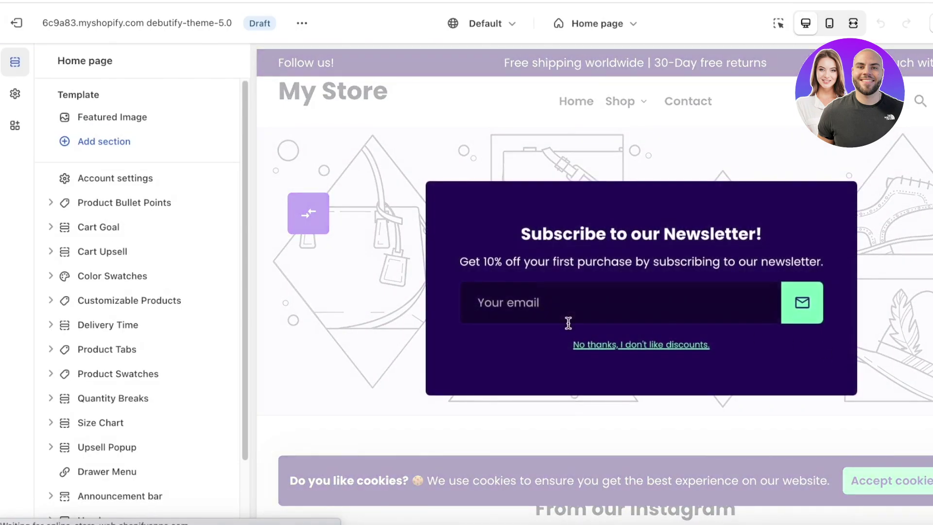
# Dismiss the newsletter popup with 'No thanks, I don't like discounts.' and check the preview
pyautogui.click(671, 348)
pyautogui.scroll(-15, 656, 252)
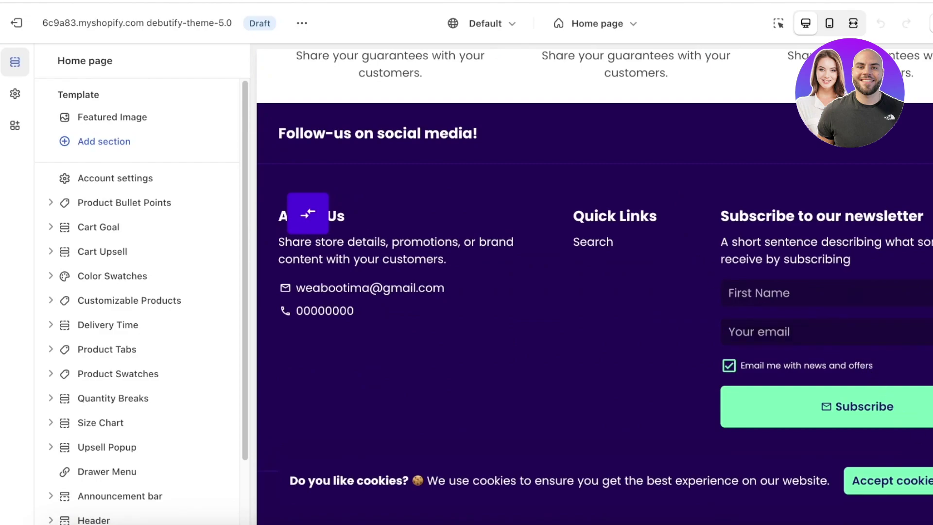
pyautogui.scroll(15, 740, 357)
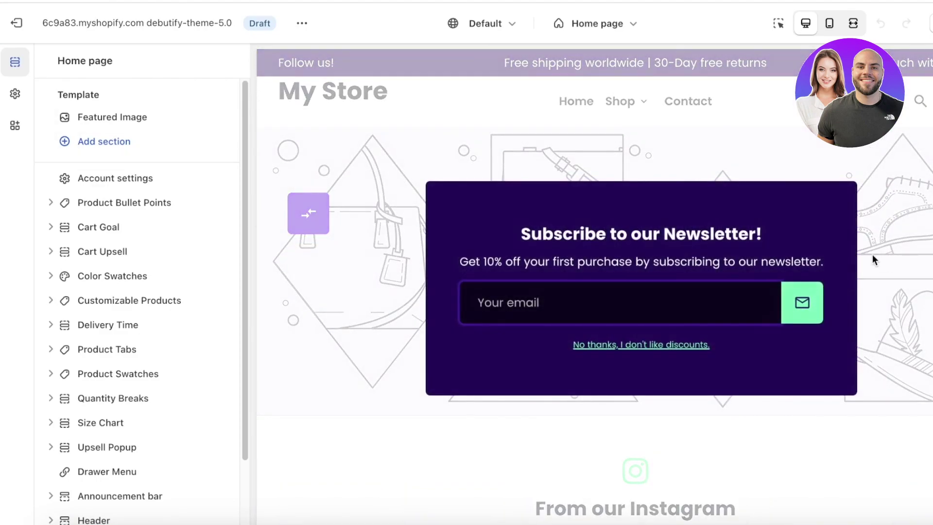
pyautogui.click(877, 229)
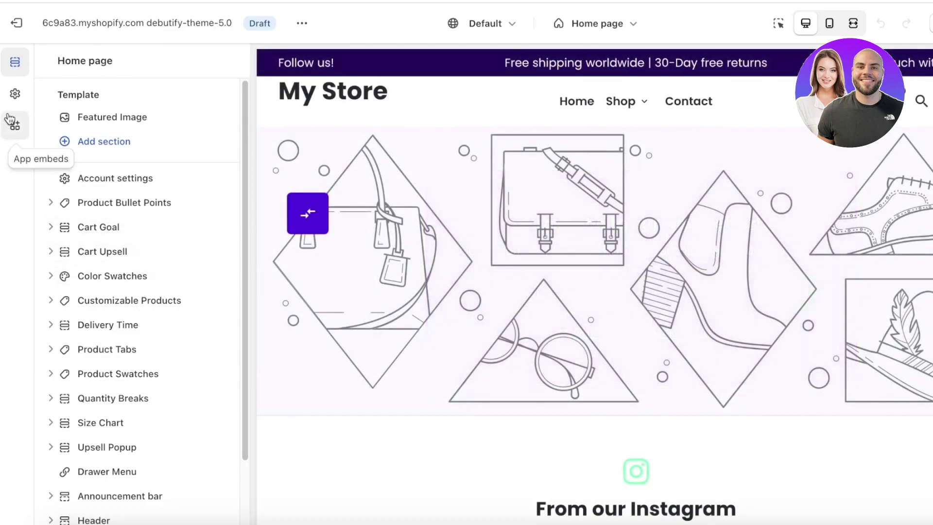
pyautogui.scroll(-3, 156, 252)
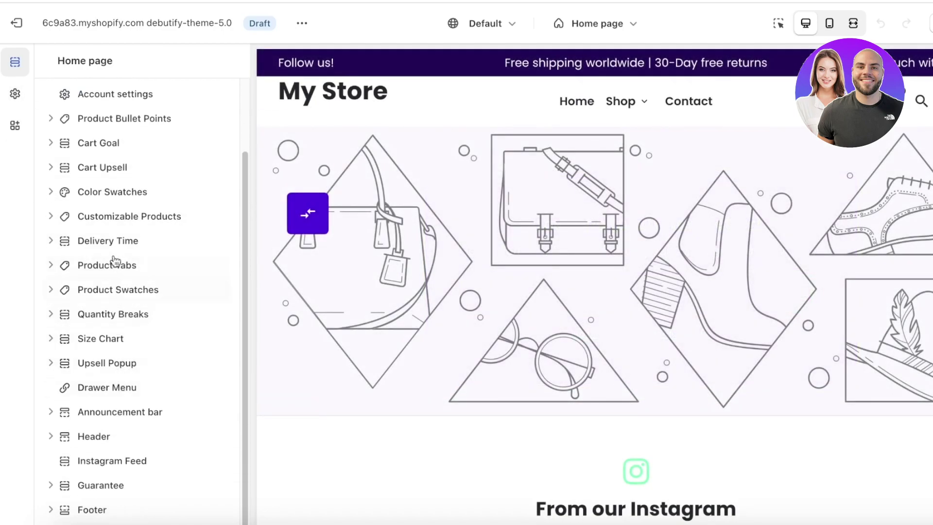
pyautogui.scroll(3, 130, 278)
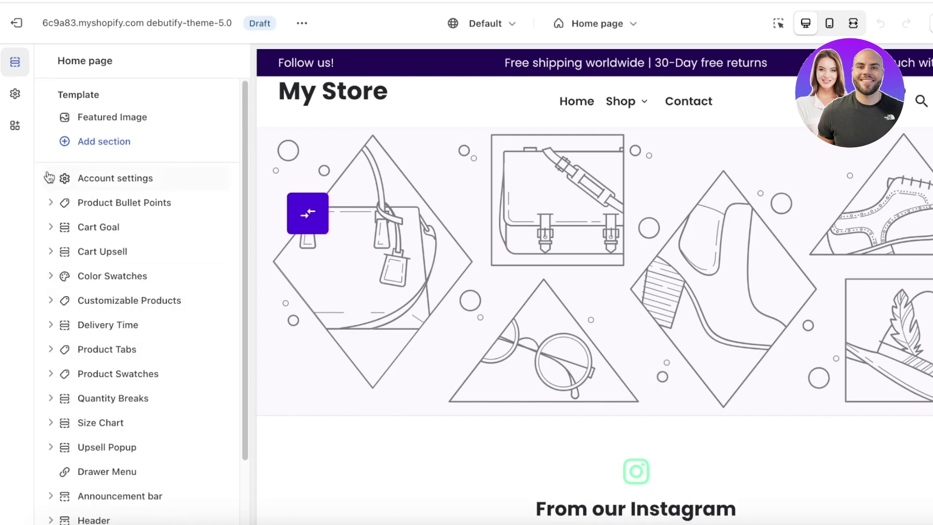
# View the Theme settings panel, then return to the sections list
pyautogui.click(16, 92)
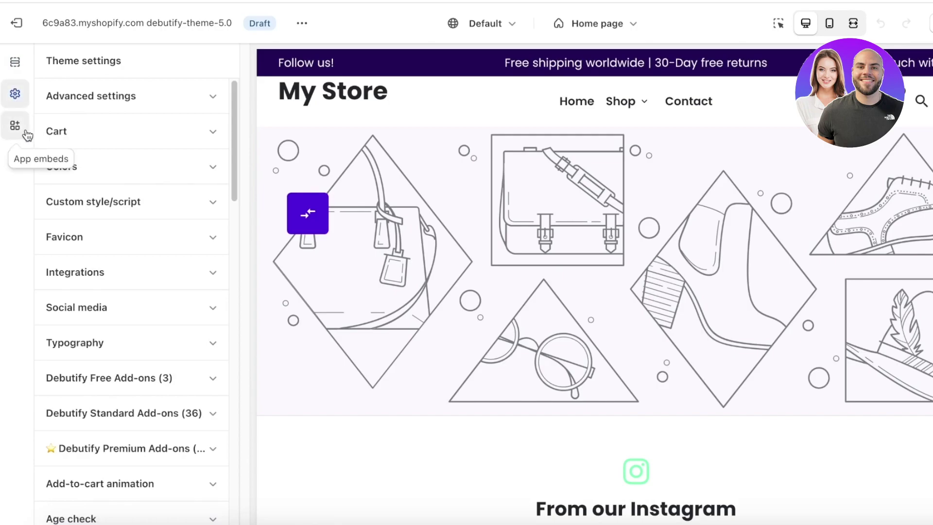
pyautogui.click(15, 65)
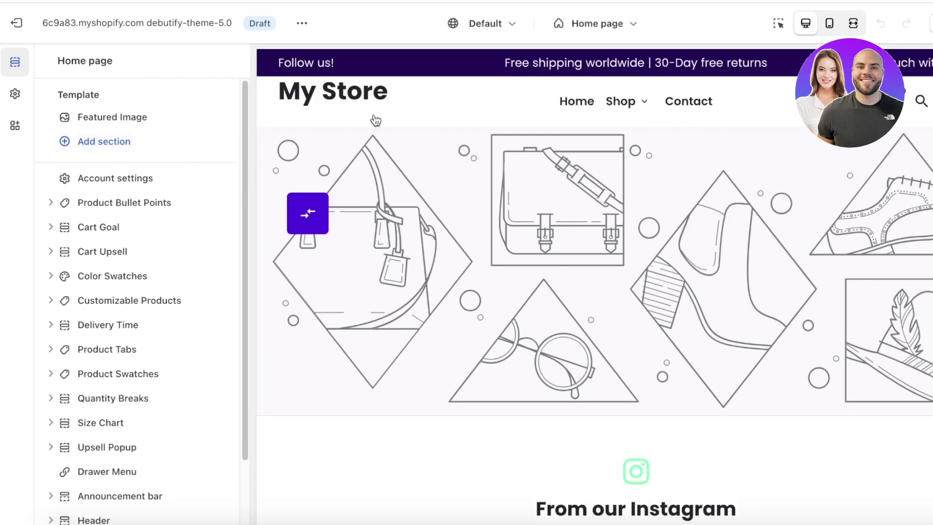
pyautogui.scroll(-10, 564, 247)
pyautogui.scroll(10, 397, 212)
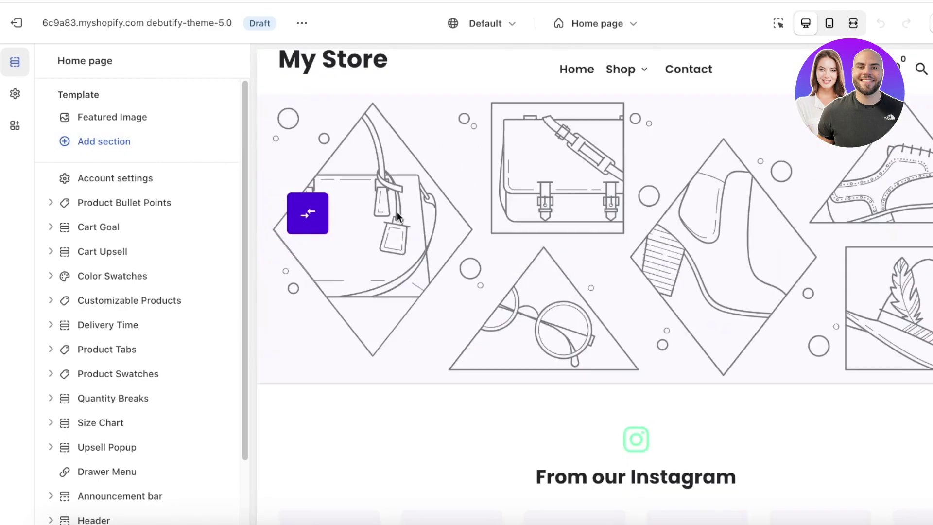
pyautogui.scroll(1, 397, 212)
# Preview the Bags and Tops & Shirts collections, then load the Home page template
pyautogui.moveTo(627, 101)
pyautogui.click(641, 141)
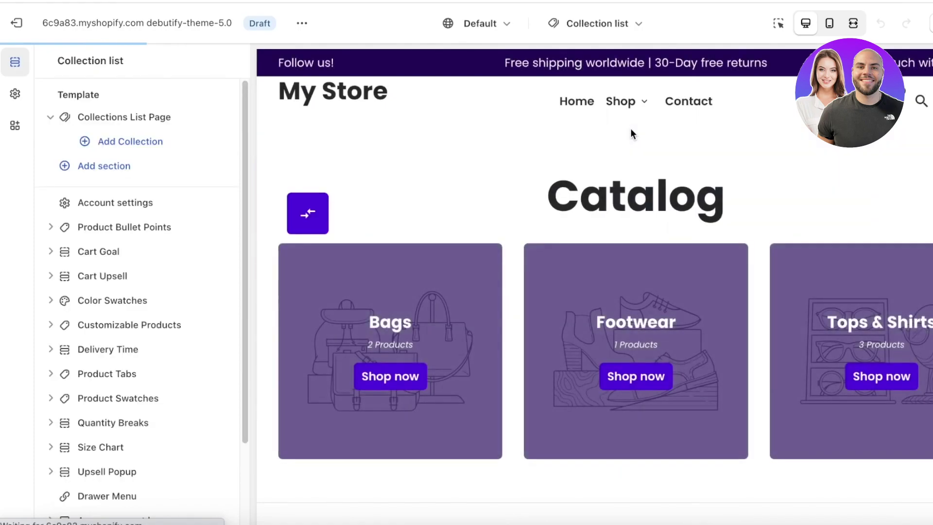
pyautogui.scroll(-5, 632, 129)
pyautogui.scroll(5, 637, 134)
pyautogui.moveTo(611, 103)
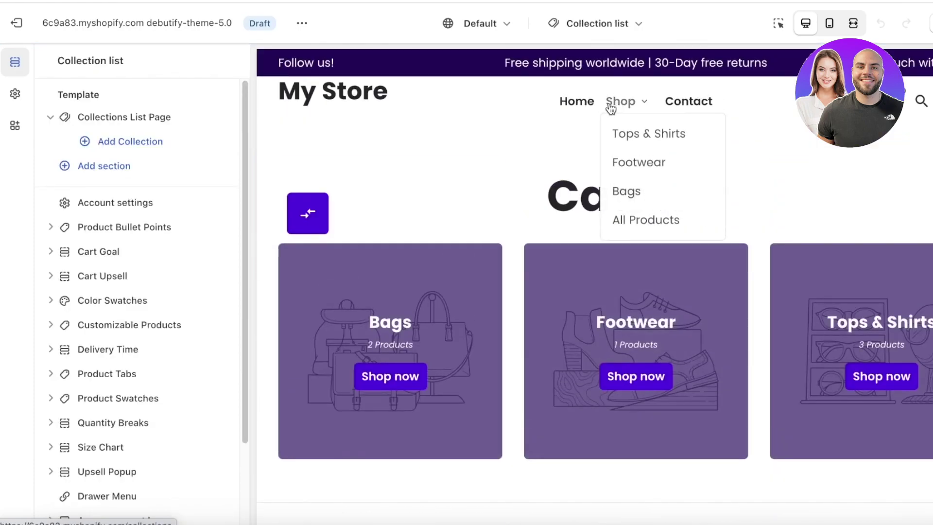
pyautogui.click(629, 194)
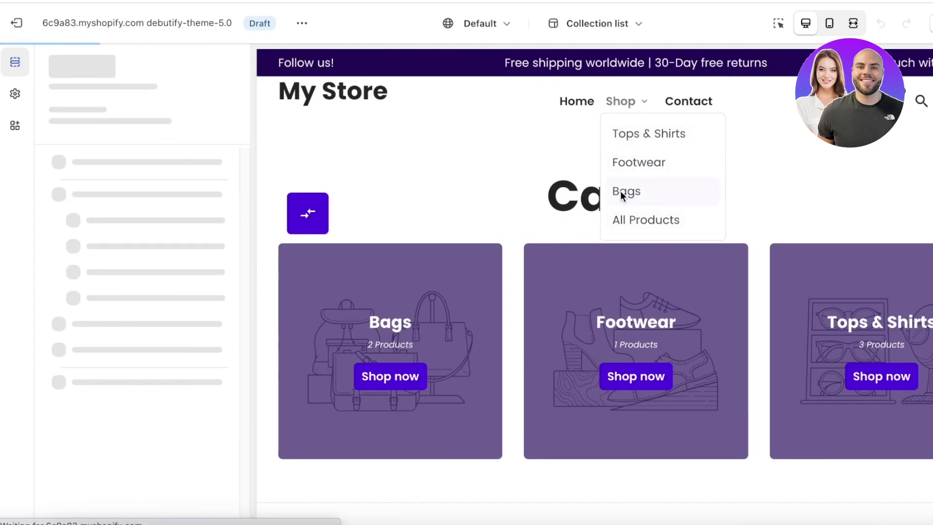
pyautogui.moveTo(625, 119)
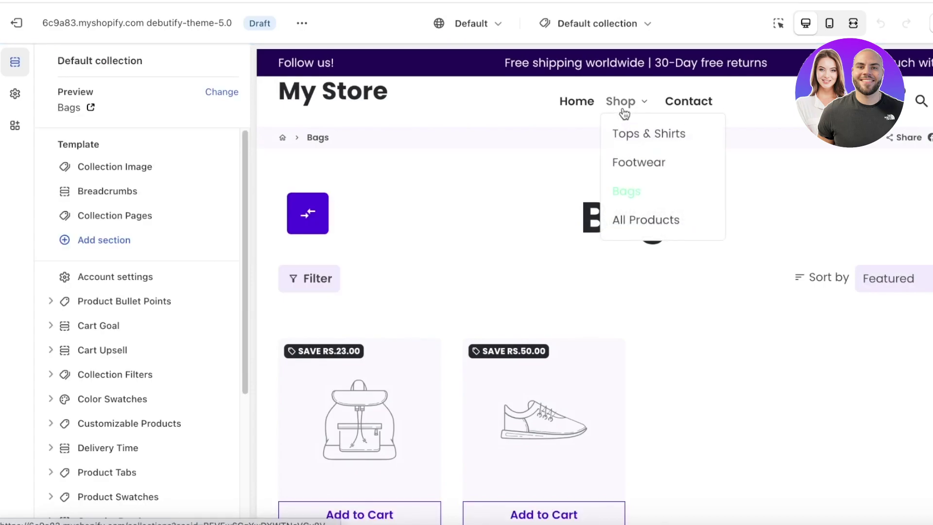
pyautogui.click(628, 136)
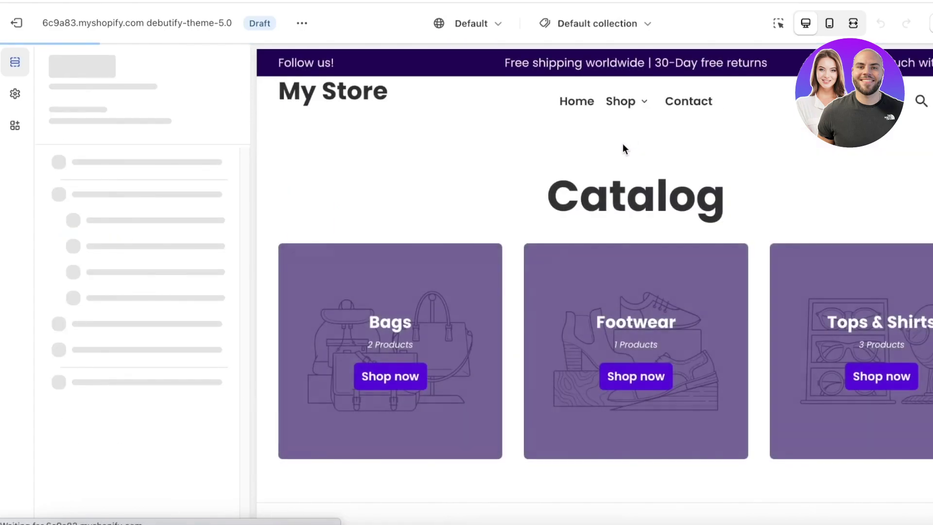
pyautogui.moveTo(614, 118)
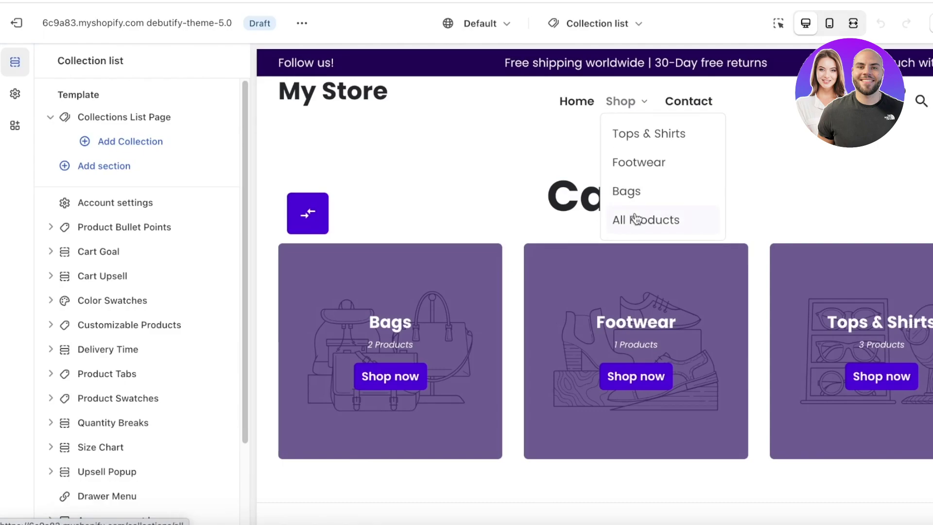
pyautogui.click(570, 103)
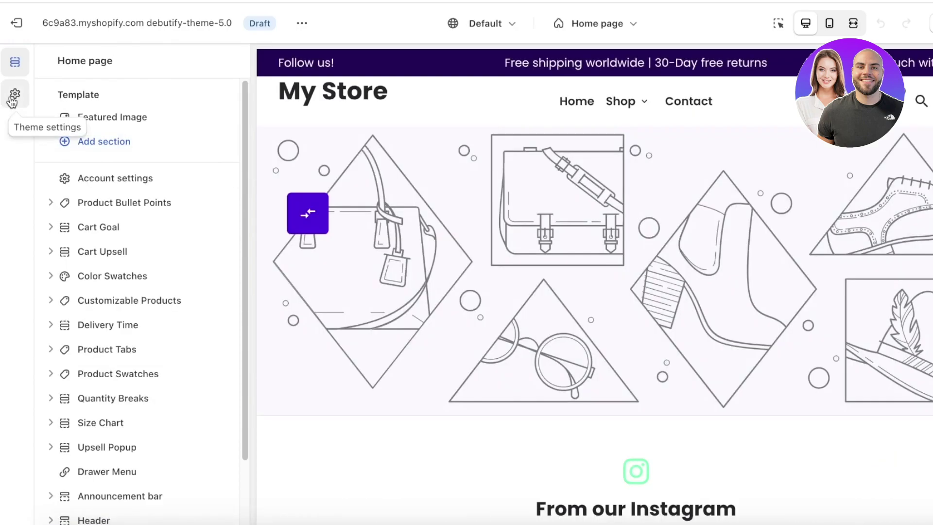
# Open Theme settings > Colors and review the announcement bar, header, page, drawer and footer colours
pyautogui.click(13, 99)
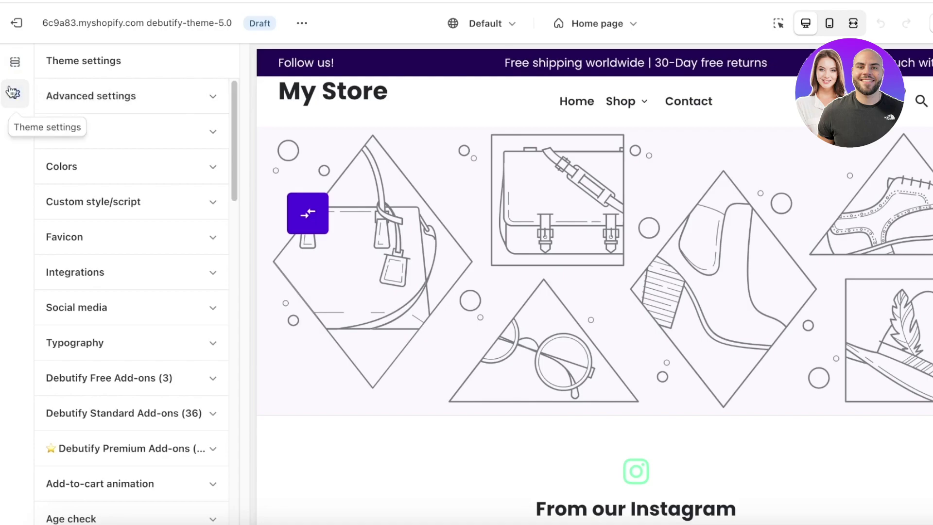
pyautogui.click(106, 162)
pyautogui.scroll(-3, 49, 226)
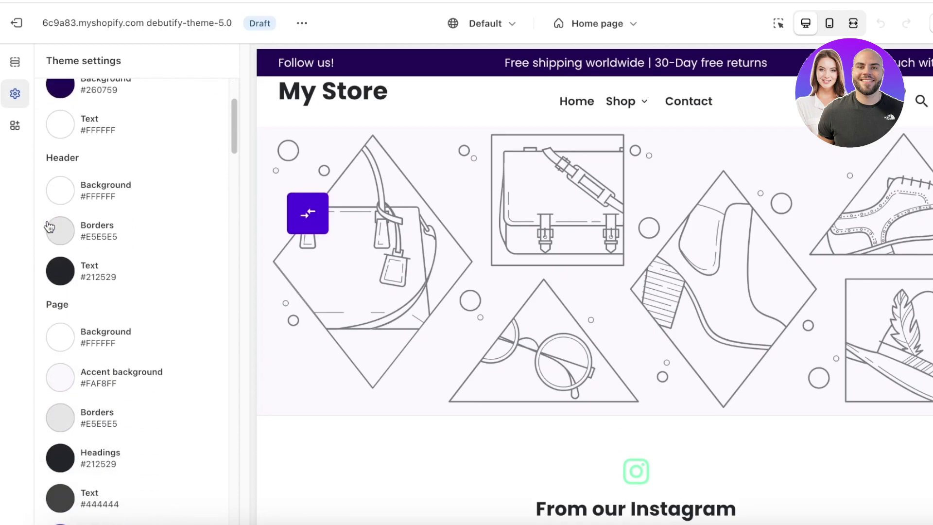
pyautogui.scroll(-3, 71, 242)
pyautogui.scroll(-12, 71, 245)
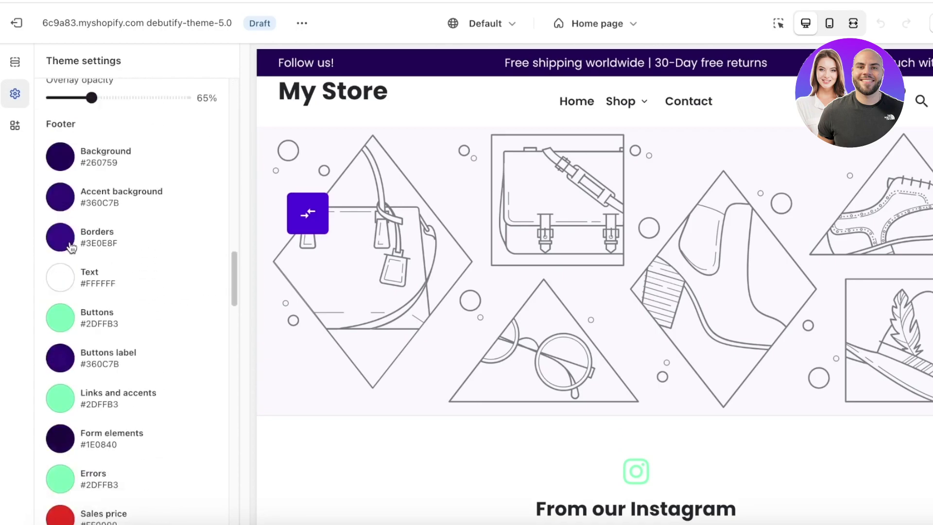
pyautogui.scroll(-10, 71, 246)
pyautogui.scroll(12, 71, 245)
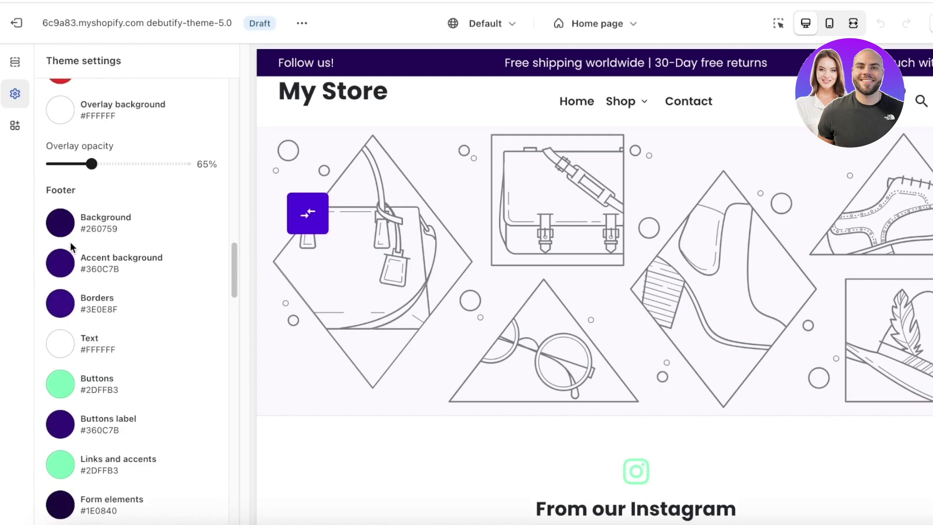
pyautogui.scroll(-3, 70, 242)
pyautogui.scroll(1, 75, 250)
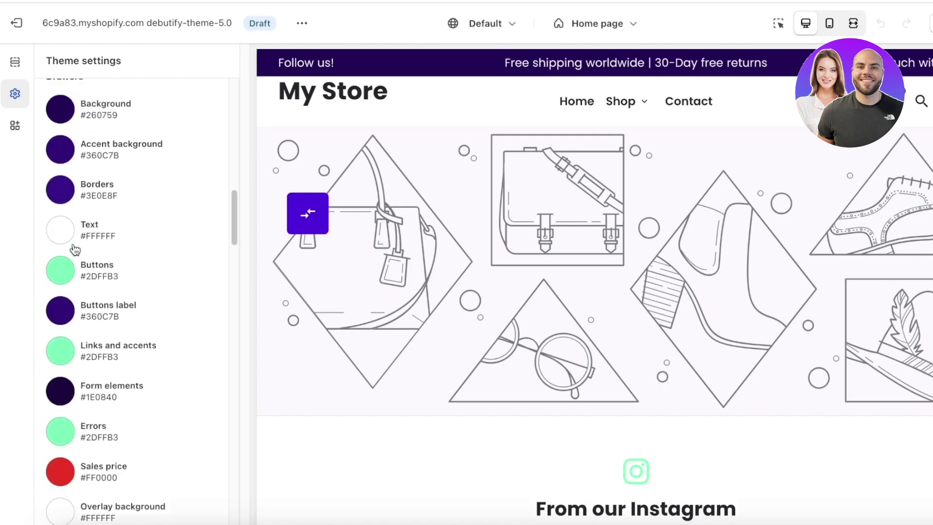
pyautogui.scroll(8, 74, 248)
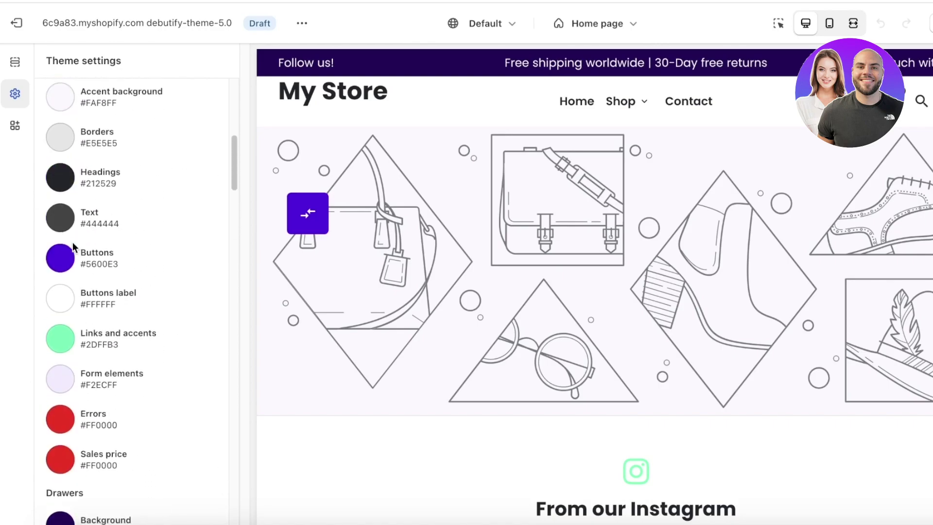
pyautogui.scroll(10, 72, 242)
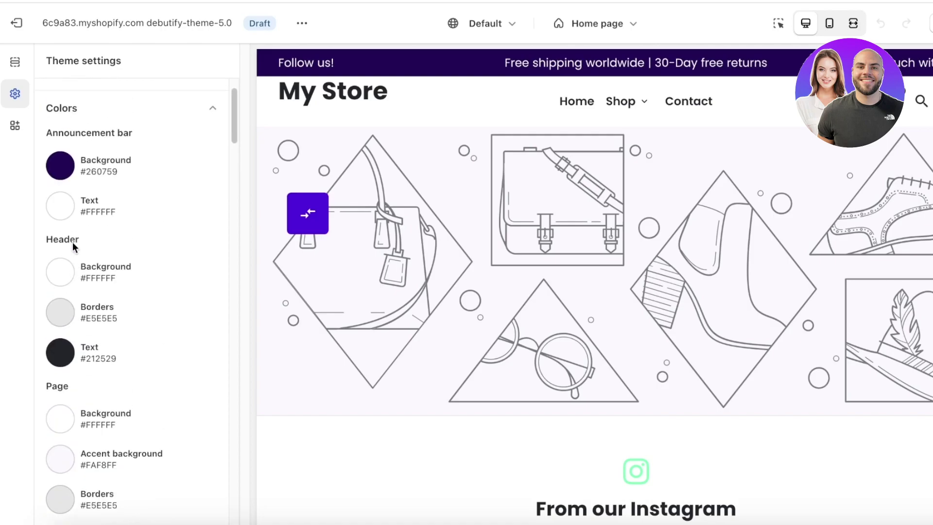
pyautogui.scroll(-2, 72, 244)
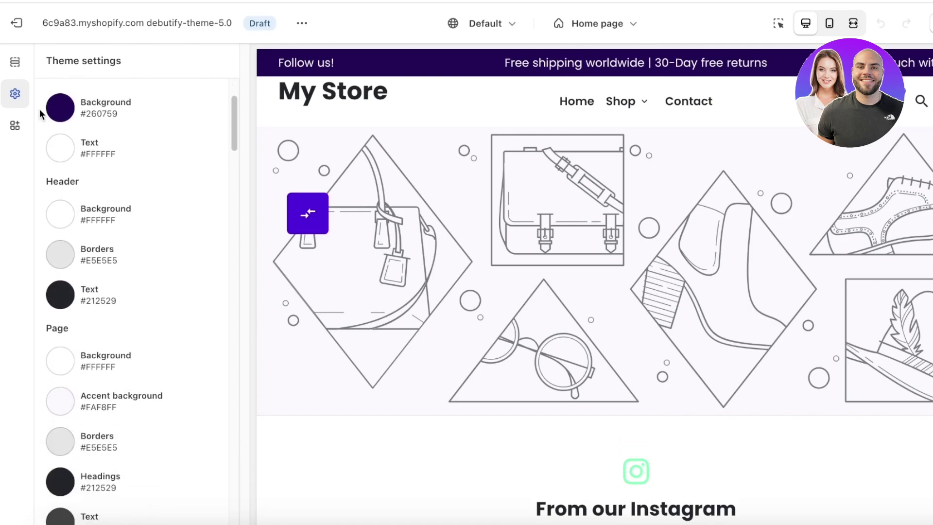
# Set the announcement bar background to dark red #590707 and page buttons to #9A0000
pyautogui.click(57, 114)
pyautogui.moveTo(181, 214); pyautogui.dragTo(181, 140)
pyautogui.click(83, 459)
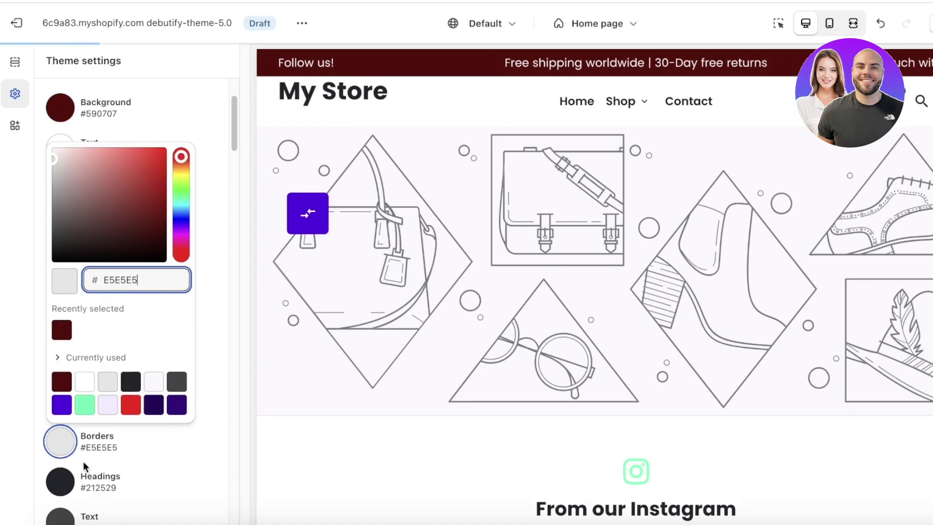
pyautogui.scroll(-10, 80, 459)
pyautogui.click(60, 496)
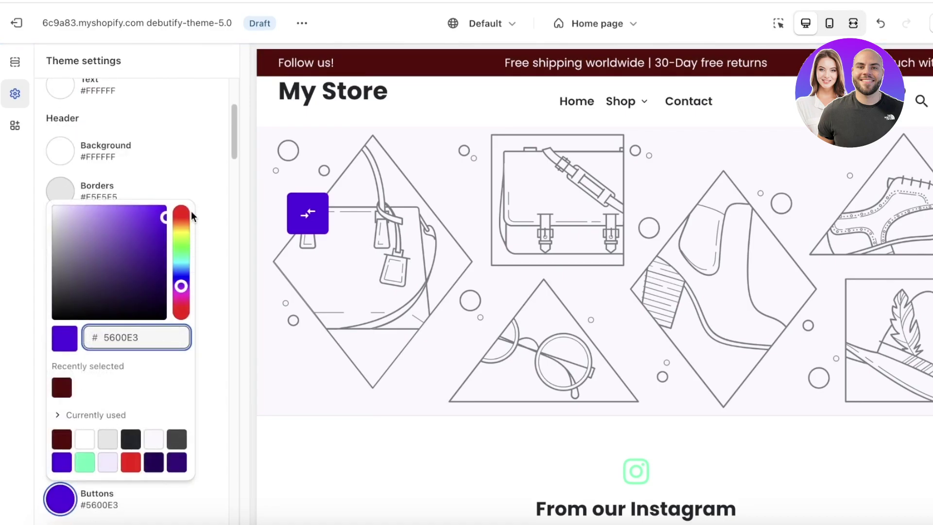
pyautogui.click(181, 213)
pyautogui.moveTo(145, 223); pyautogui.dragTo(168, 250)
# Change the page links and accents colour to muted purple #9085B5
pyautogui.scroll(-4, 154, 482)
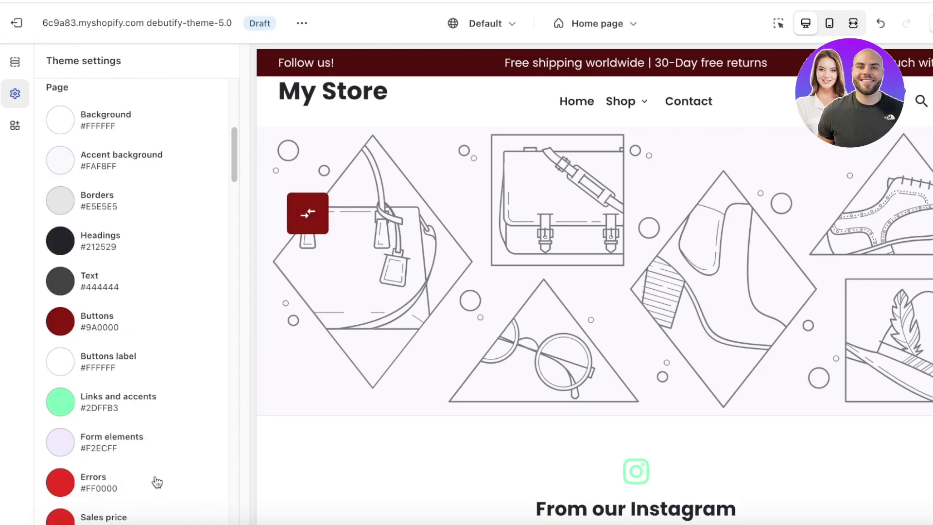
pyautogui.click(95, 390)
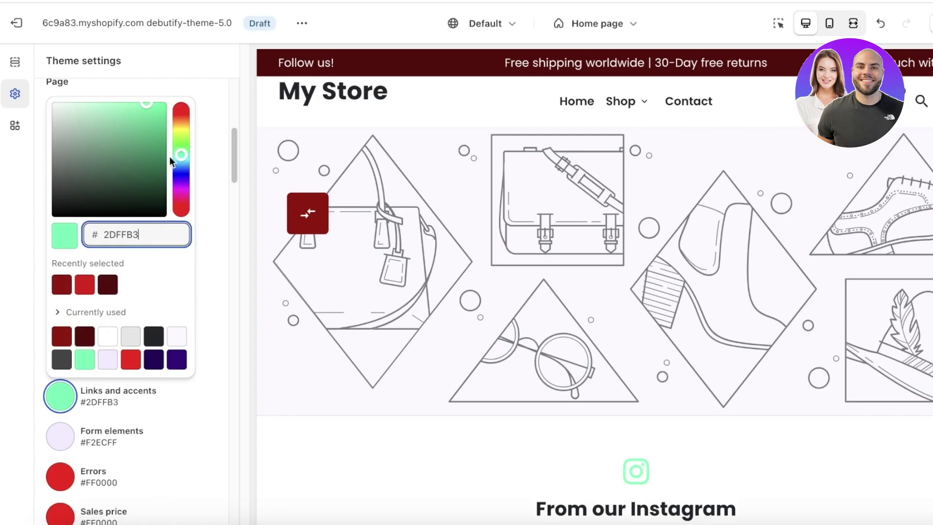
pyautogui.moveTo(180, 154); pyautogui.dragTo(183, 176)
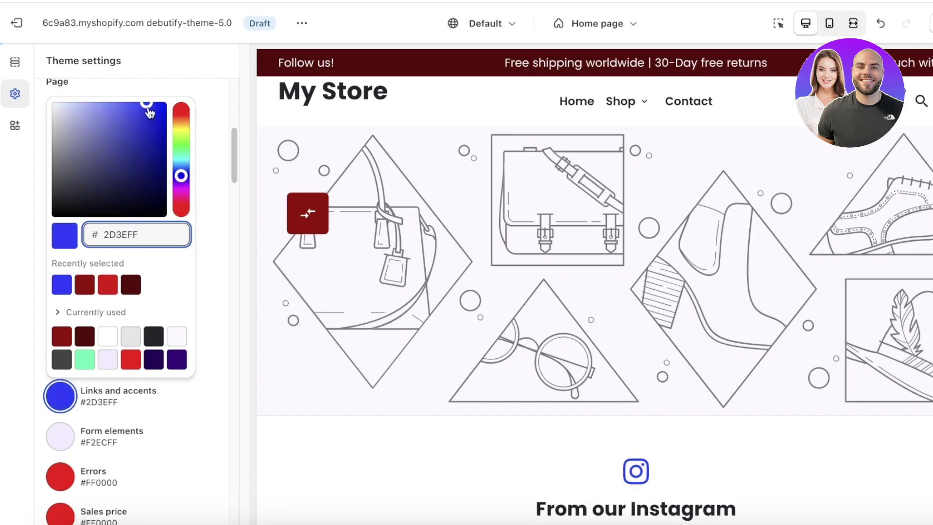
pyautogui.moveTo(149, 110); pyautogui.dragTo(157, 146)
pyautogui.click(66, 116)
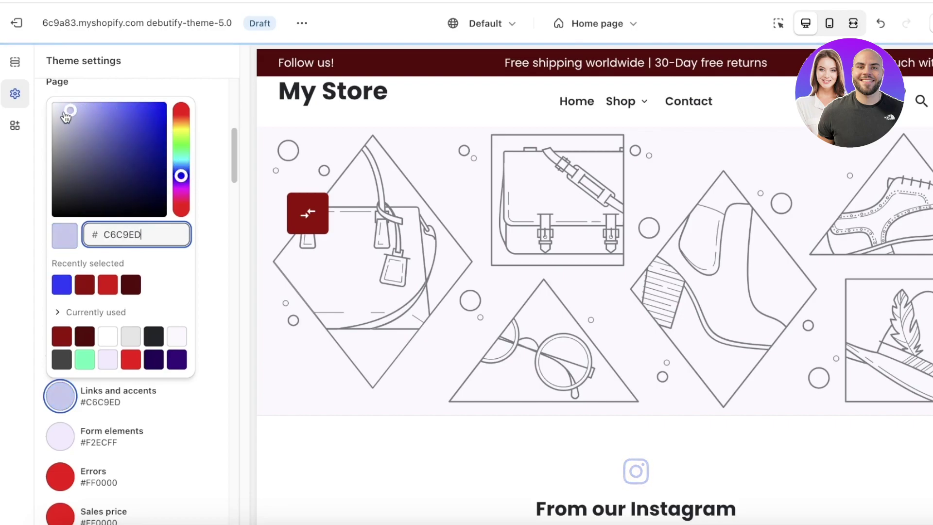
pyautogui.moveTo(67, 115); pyautogui.dragTo(58, 114)
pyautogui.moveTo(181, 176)
pyautogui.mouseDown()
pyautogui.moveTo(181, 192)
pyautogui.moveTo(182, 181)
pyautogui.mouseUp()
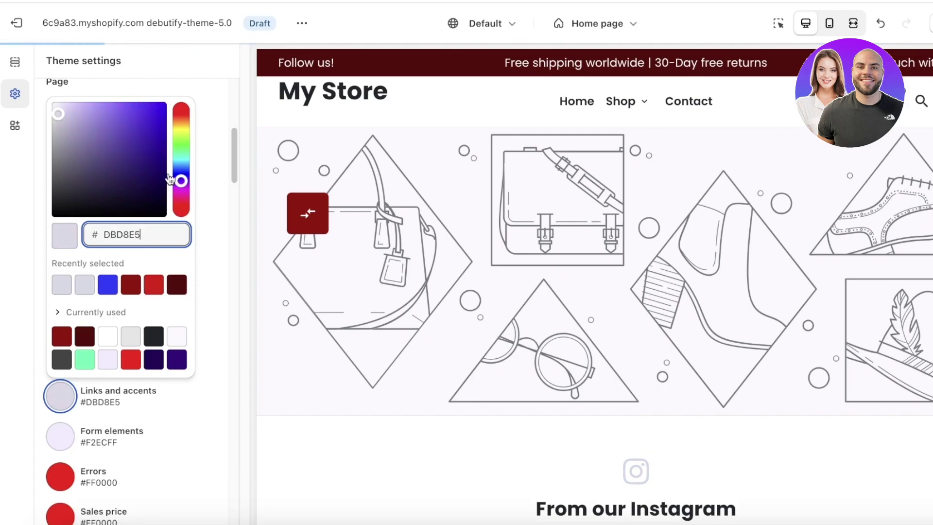
pyautogui.moveTo(58, 114); pyautogui.dragTo(81, 135)
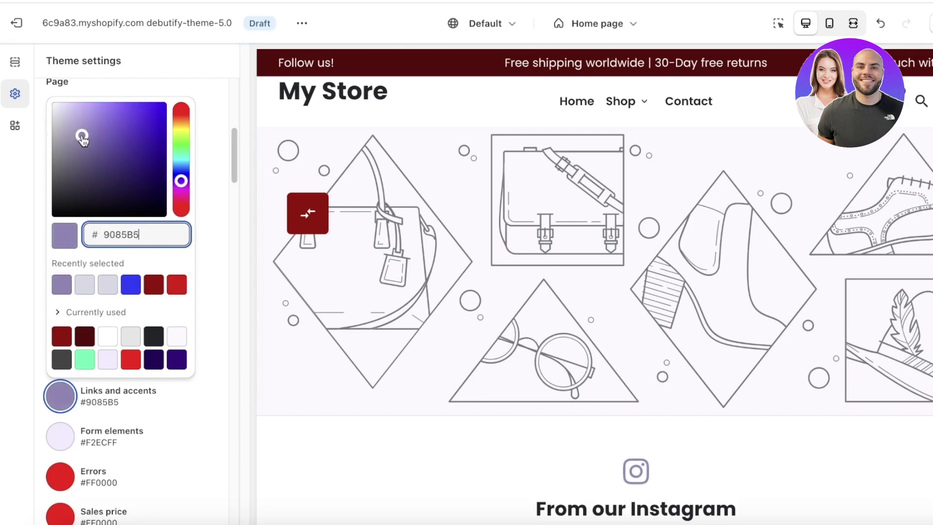
pyautogui.click(185, 418)
# Change the drawer buttons colour from mint to purple #882DFF
pyautogui.scroll(-3, 145, 399)
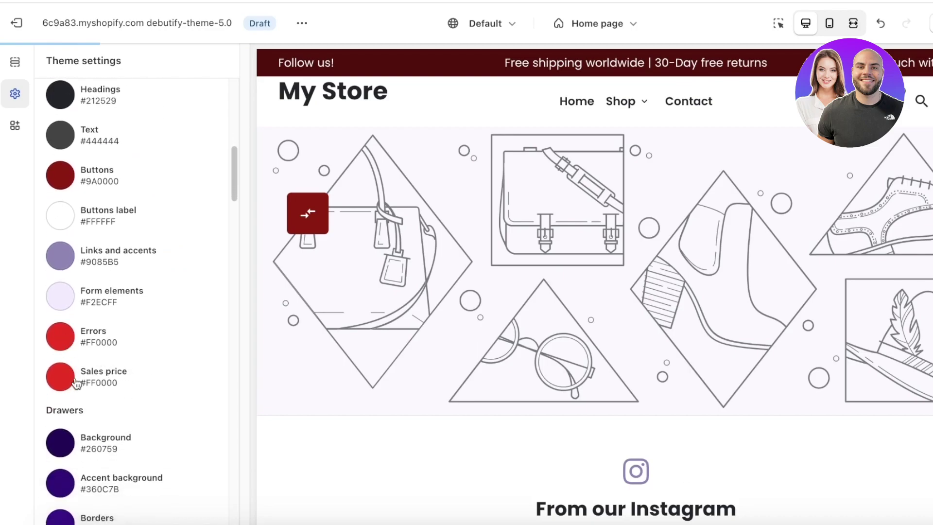
pyautogui.scroll(-6, 76, 384)
pyautogui.click(70, 320)
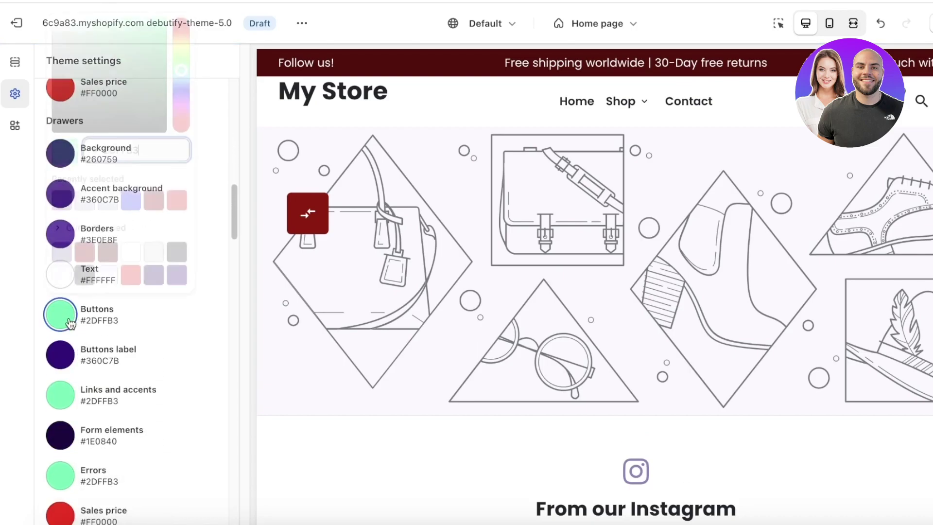
pyautogui.moveTo(182, 68); pyautogui.dragTo(182, 102)
pyautogui.press('Escape')
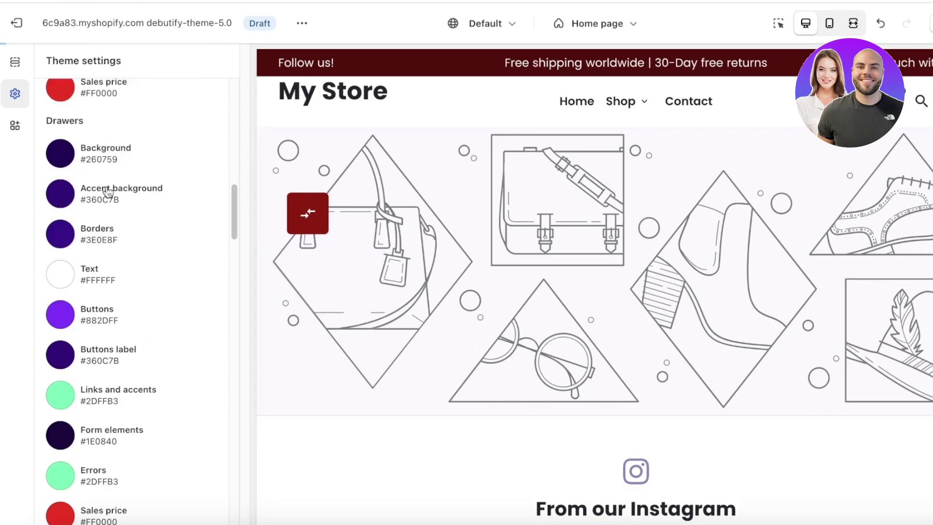
# Scroll through the Debutify Free, Standard and Premium add-on settings
pyautogui.scroll(10, 141, 272)
pyautogui.scroll(-15, 546, 222)
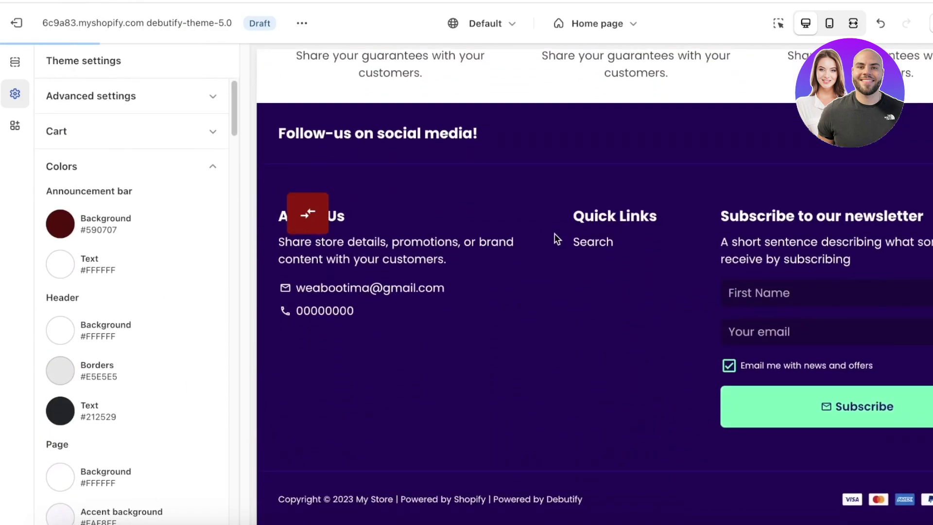
pyautogui.scroll(-10, 77, 274)
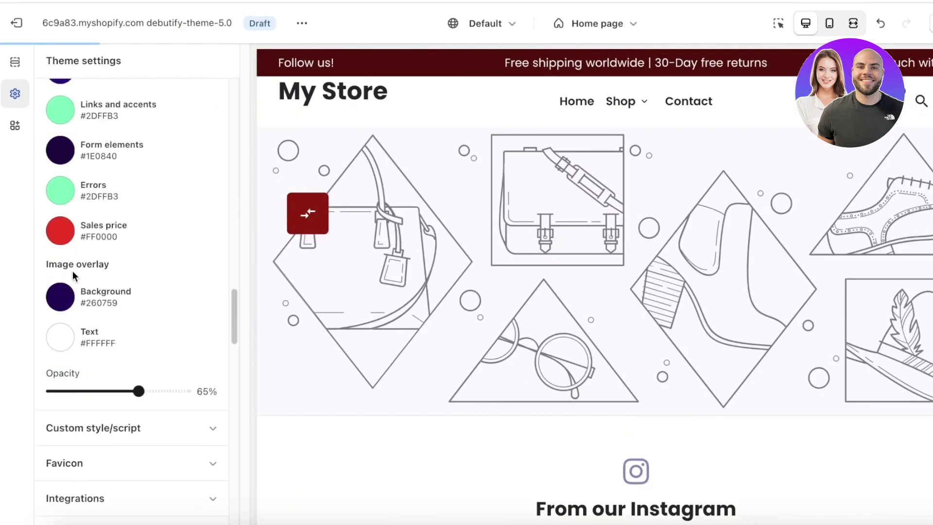
pyautogui.scroll(4, 72, 270)
pyautogui.scroll(-4, 73, 271)
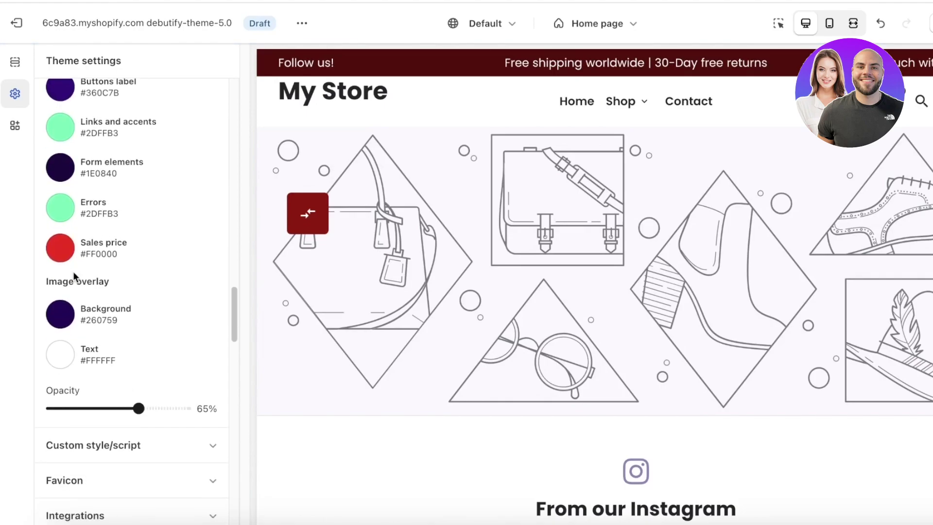
pyautogui.scroll(2, 73, 271)
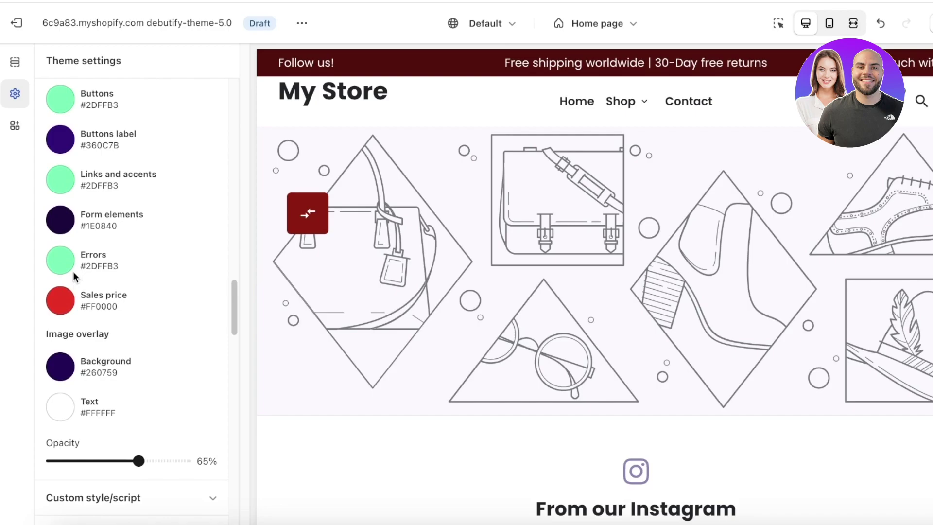
pyautogui.scroll(-8, 75, 268)
pyautogui.scroll(-15, 92, 141)
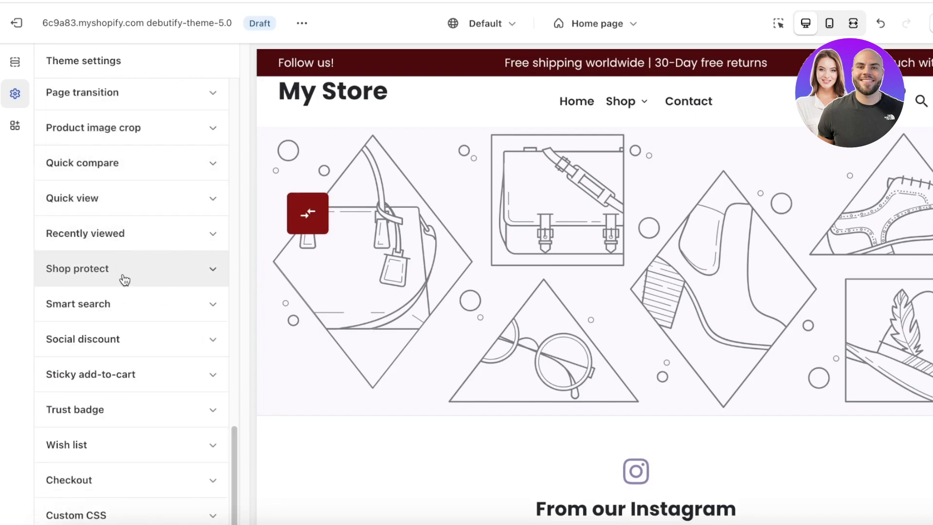
pyautogui.scroll(15, 124, 269)
pyautogui.scroll(-1, 98, 194)
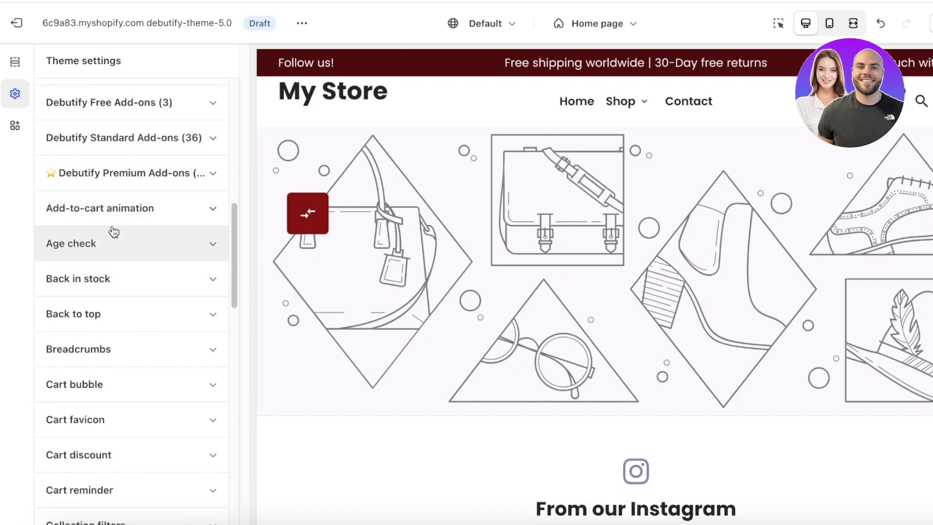
pyautogui.scroll(-10, 104, 350)
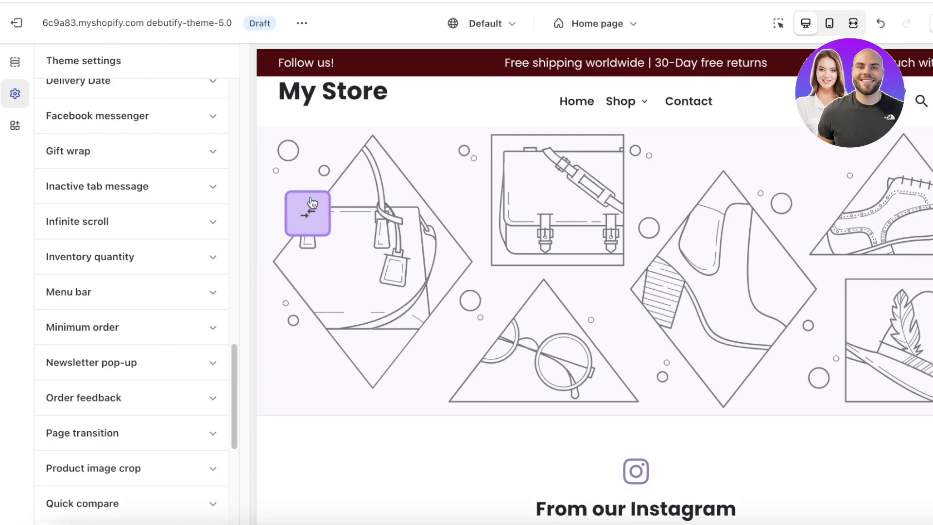
pyautogui.scroll(14, 195, 185)
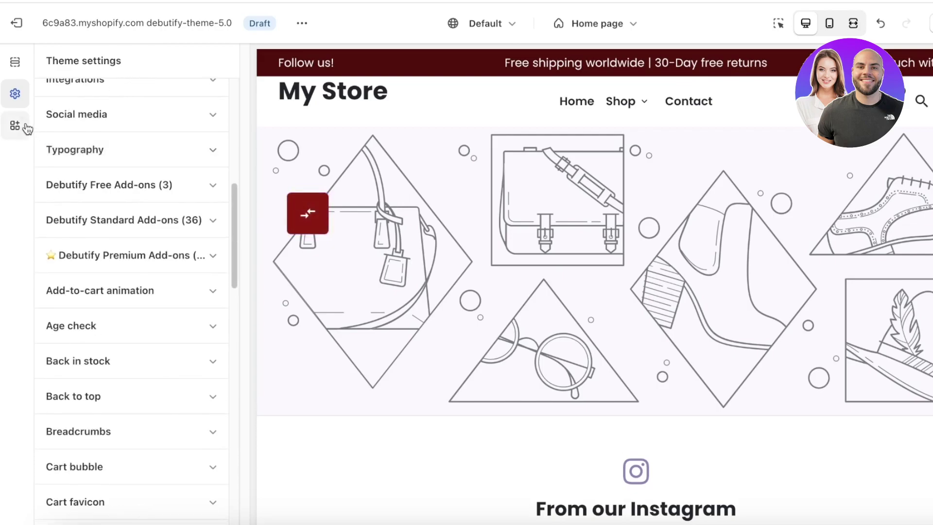
# Look through the Featured Image, Delivery Time and Cart Goal settings on the home page
pyautogui.click(6, 62)
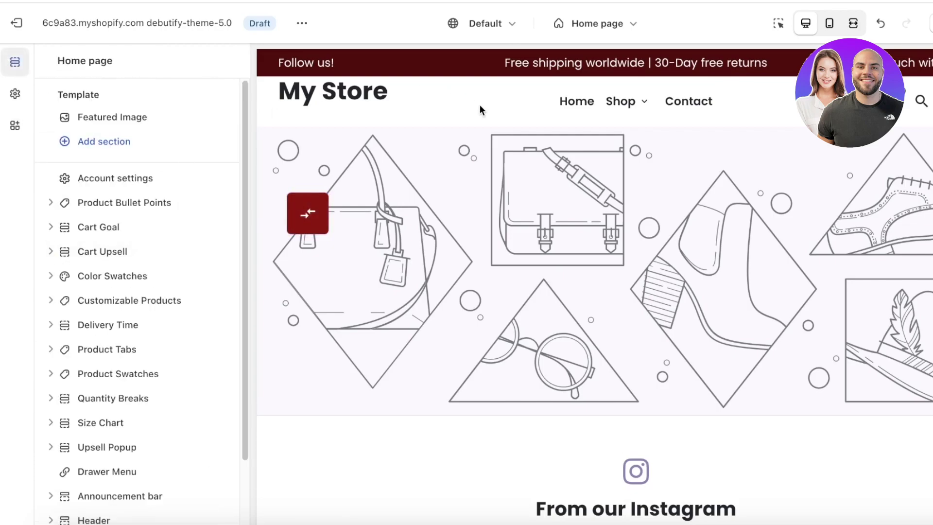
pyautogui.scroll(-5, 489, 247)
pyautogui.scroll(5, 470, 227)
pyautogui.click(102, 128)
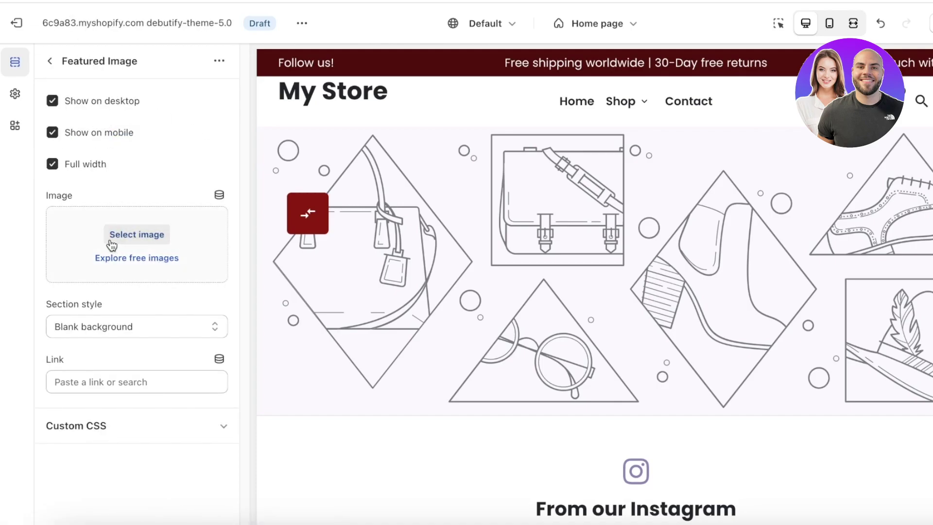
pyautogui.click(57, 61)
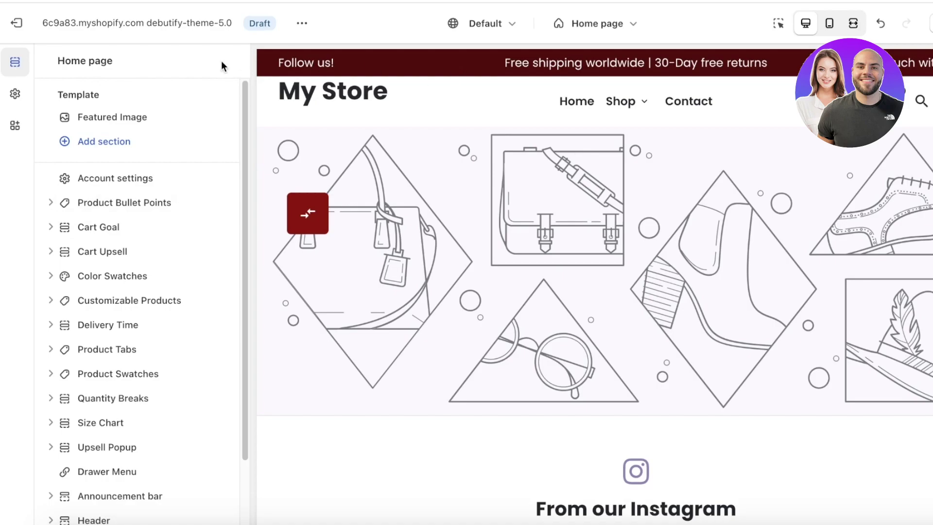
pyautogui.click(165, 325)
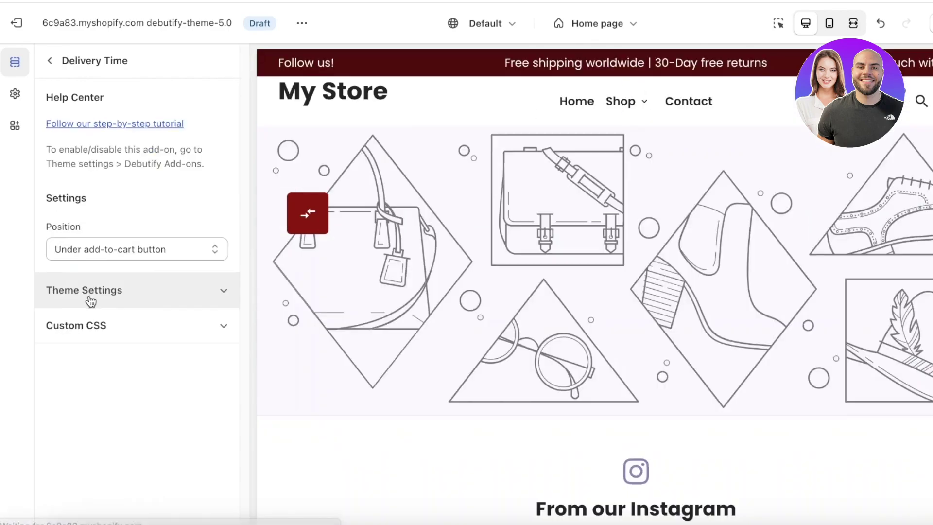
pyautogui.click(49, 60)
pyautogui.click(124, 231)
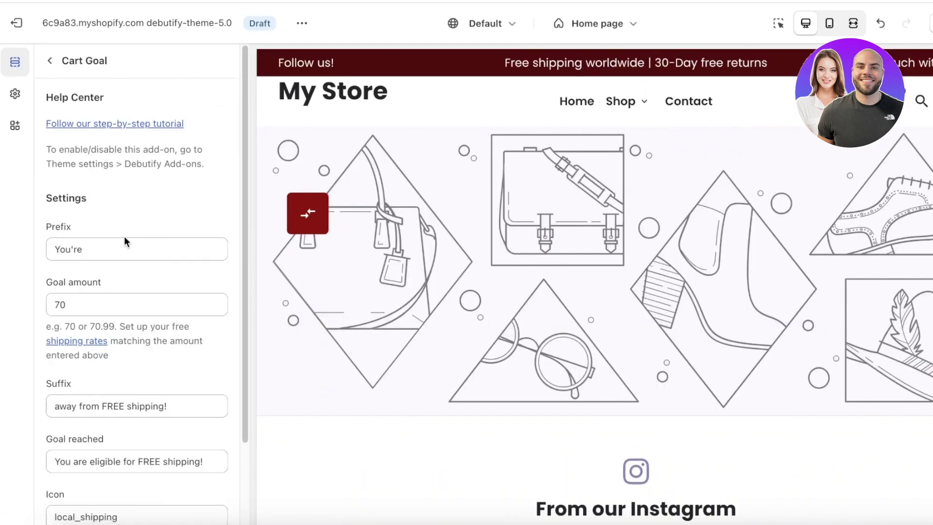
pyautogui.click(44, 67)
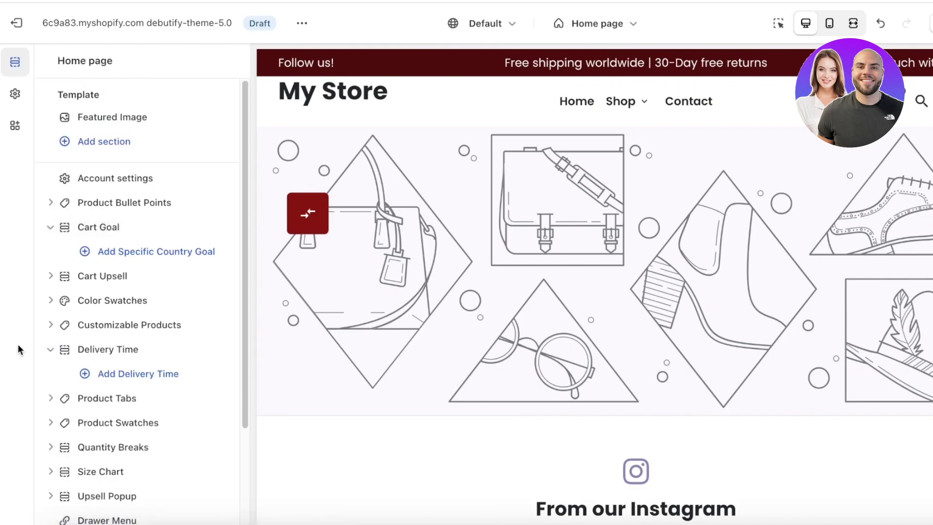
# Add a Specific Country Goal block under Cart Goal and review its settings
pyautogui.click(87, 252)
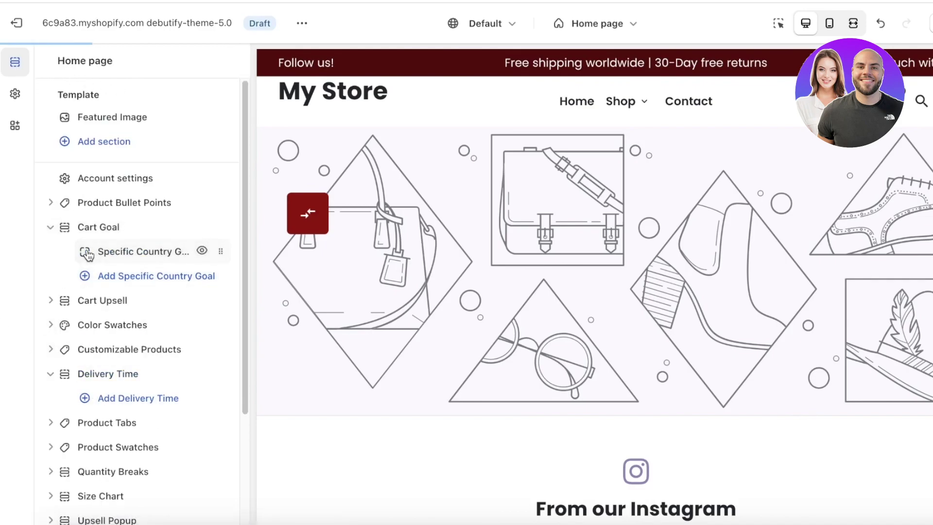
pyautogui.click(116, 248)
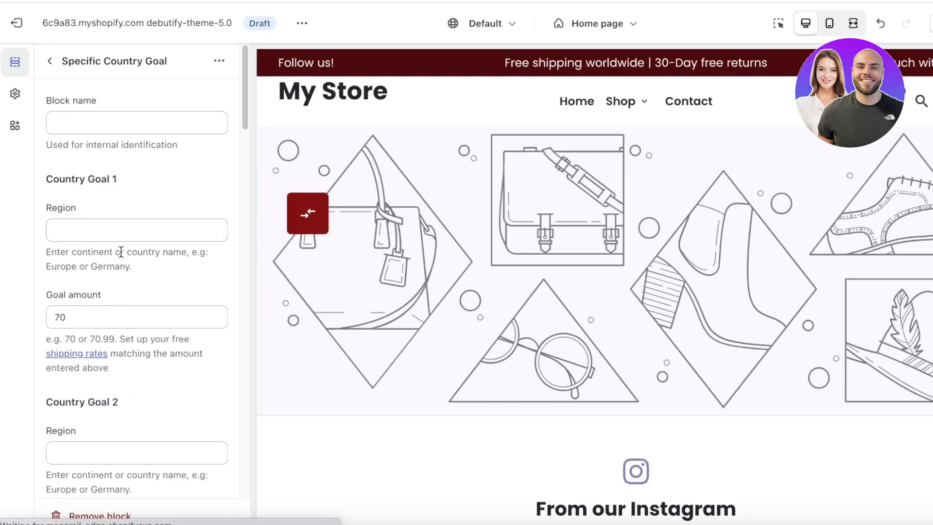
pyautogui.click(49, 64)
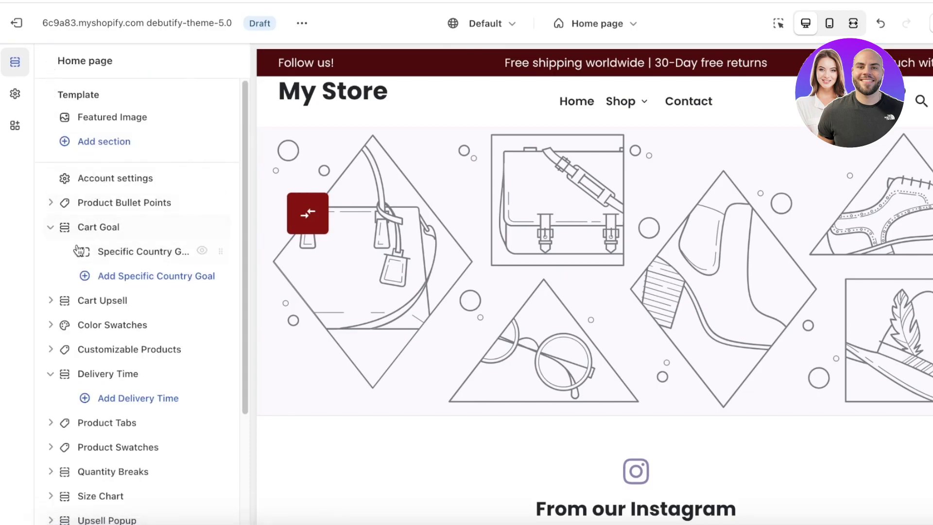
pyautogui.click(93, 230)
pyautogui.scroll(-2, 122, 340)
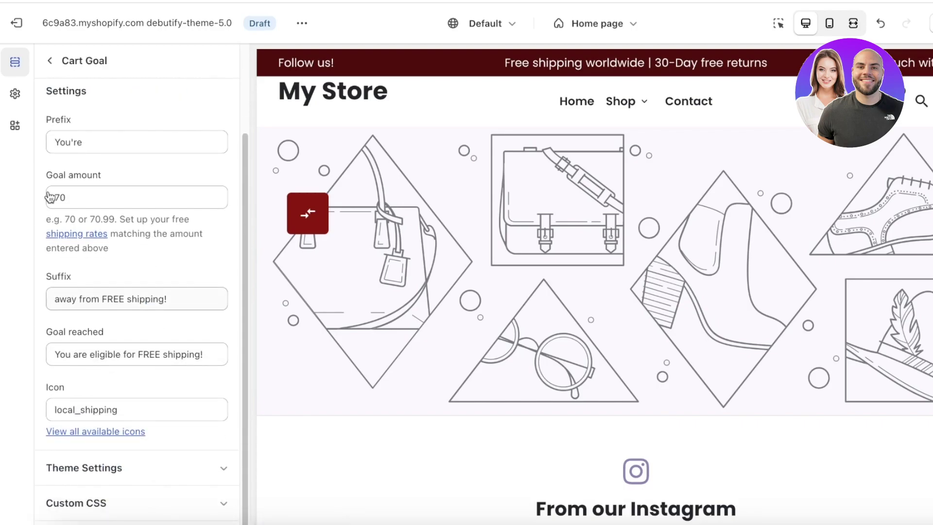
pyautogui.click(52, 61)
# Open the Featured Image section settings, hiding the section and then showing it again
pyautogui.scroll(-3, 130, 434)
pyautogui.scroll(-1, 130, 434)
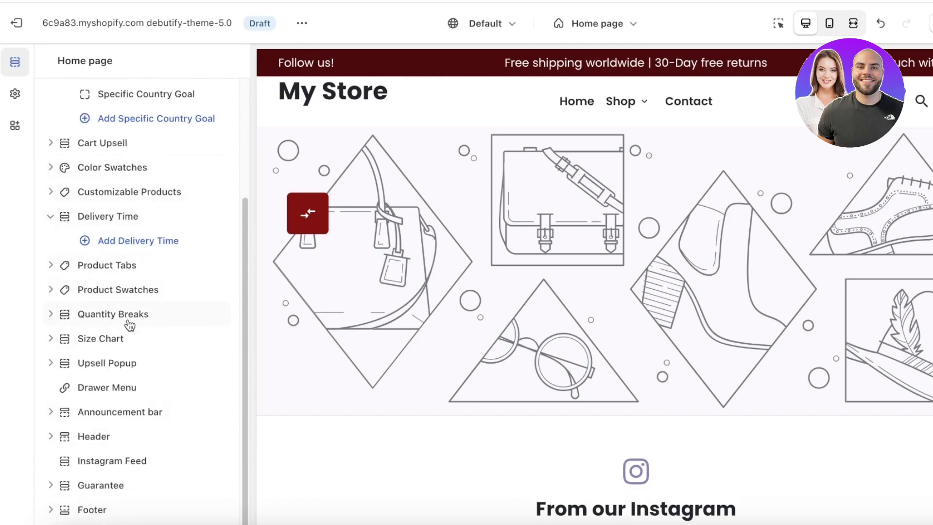
pyautogui.scroll(3, 81, 141)
pyautogui.click(92, 120)
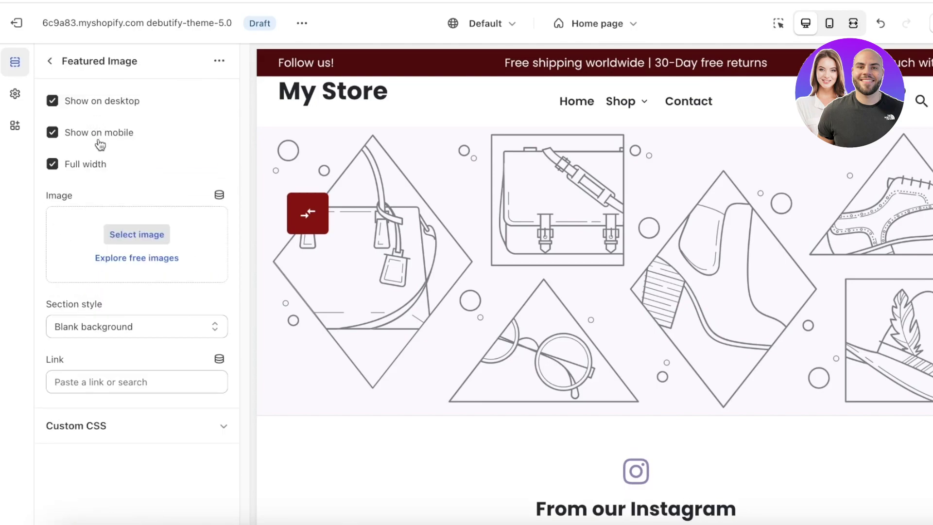
pyautogui.click(220, 68)
pyautogui.click(239, 110)
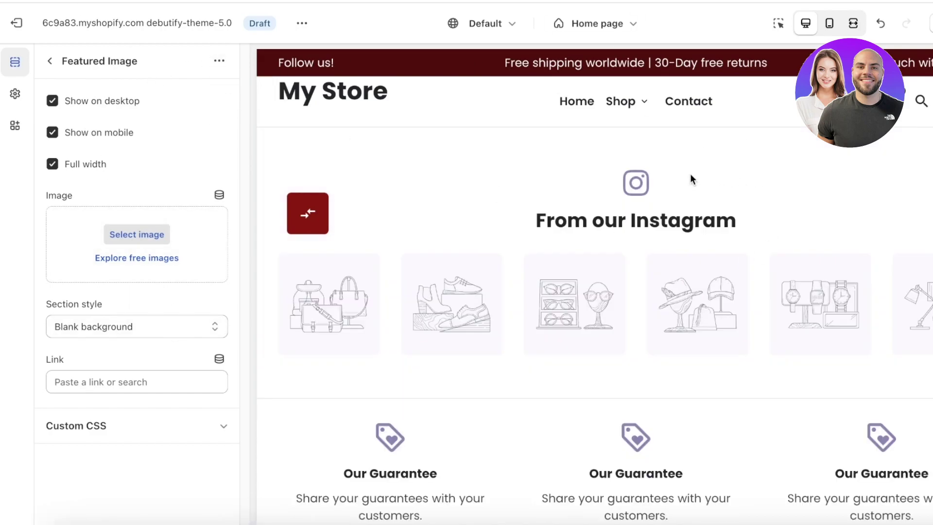
pyautogui.click(220, 61)
pyautogui.click(245, 114)
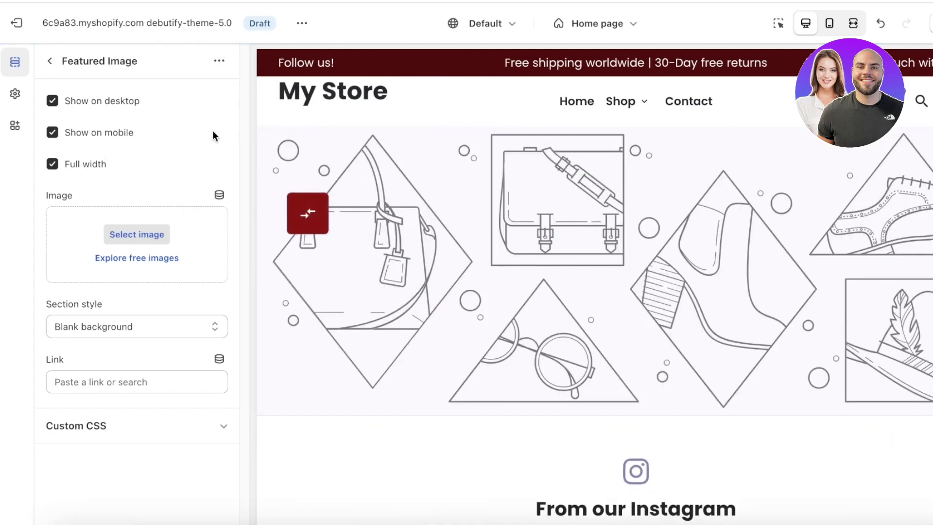
# Set the featured image to the unisex-tshirt photo, keeping Blank background as the section style
pyautogui.click(129, 248)
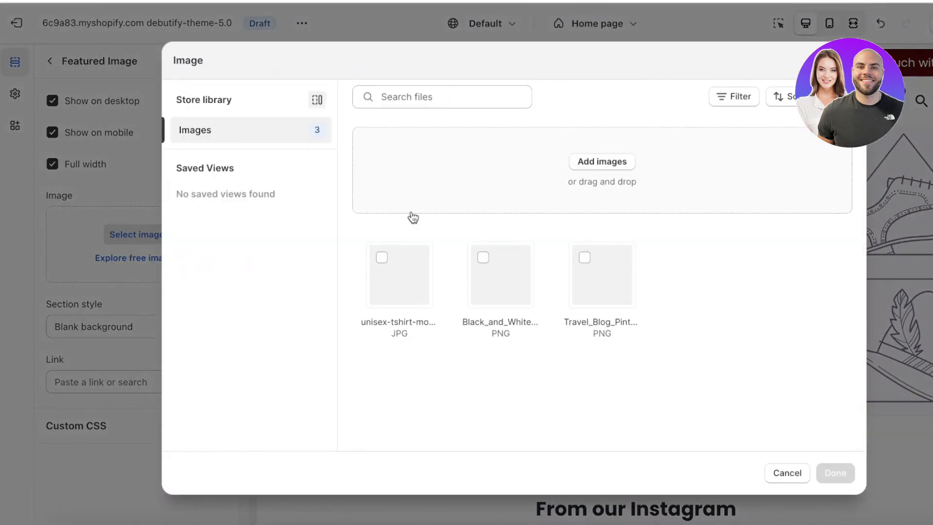
pyautogui.click(436, 276)
pyautogui.click(835, 469)
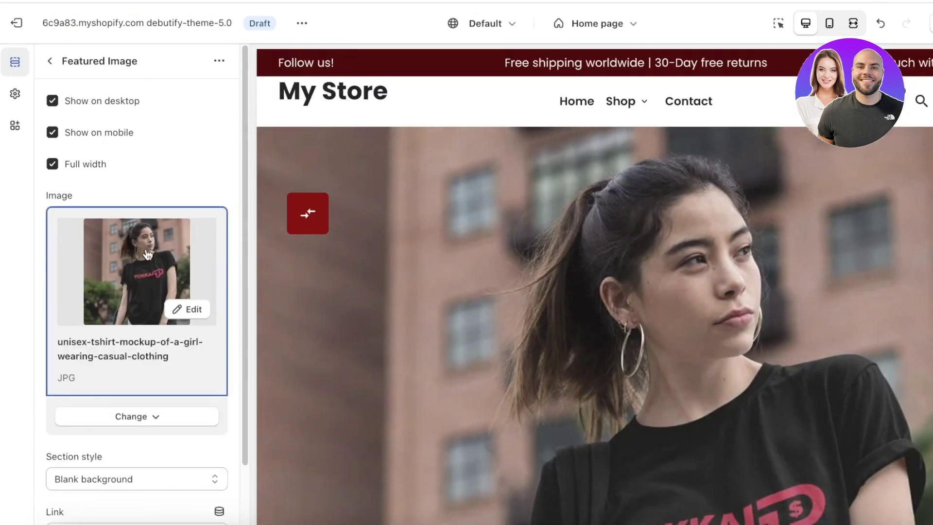
pyautogui.scroll(-2, 148, 253)
pyautogui.click(143, 403)
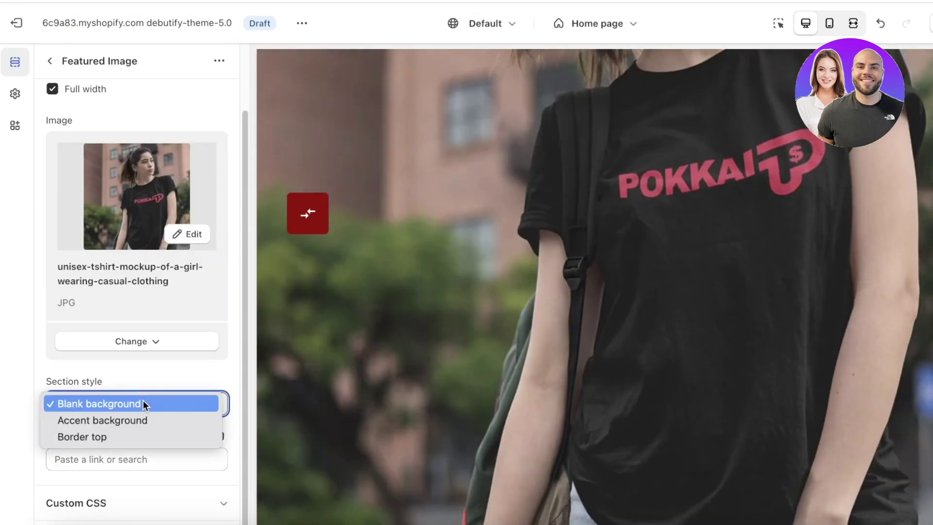
pyautogui.click(158, 466)
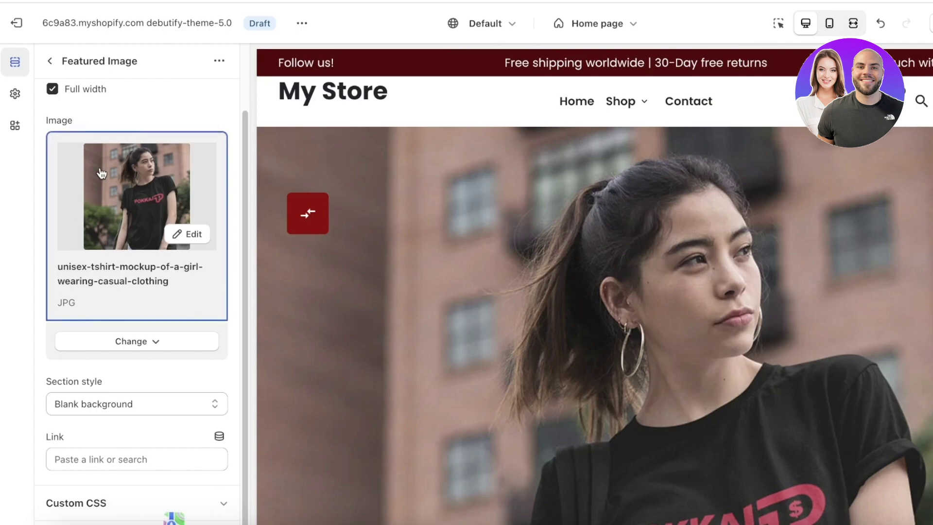
# Return to the home page sections and bring up the Add section list
pyautogui.scroll(2, 160, 160)
pyautogui.click(48, 61)
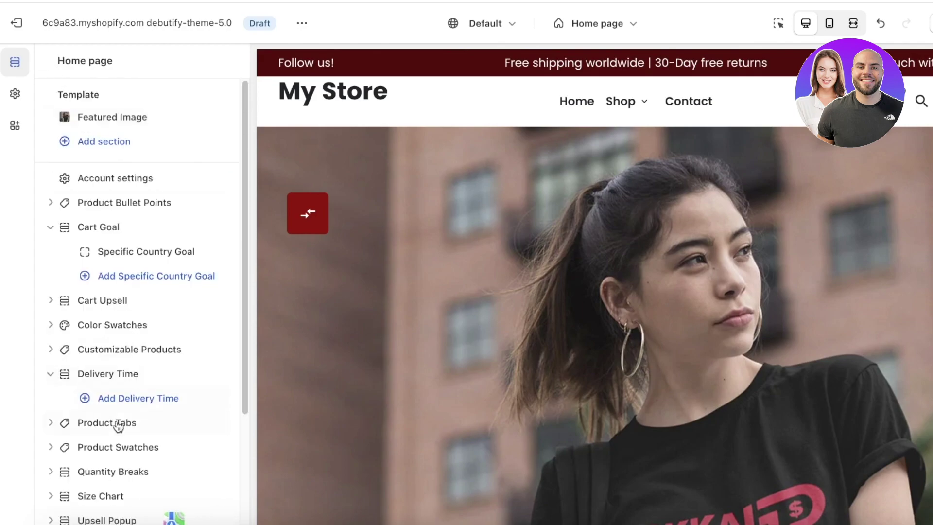
pyautogui.scroll(-3, 98, 263)
pyautogui.scroll(3, 158, 268)
pyautogui.scroll(-3, 165, 286)
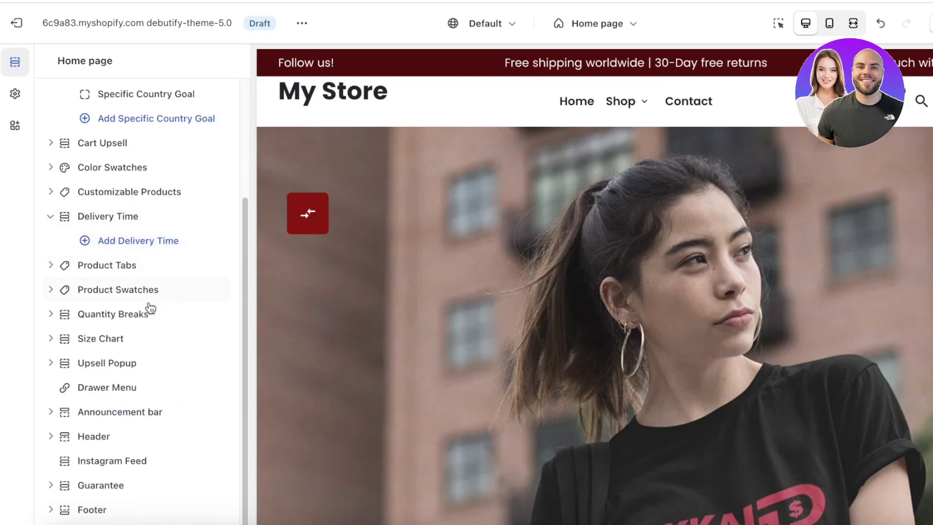
pyautogui.scroll(3, 77, 146)
pyautogui.click(82, 146)
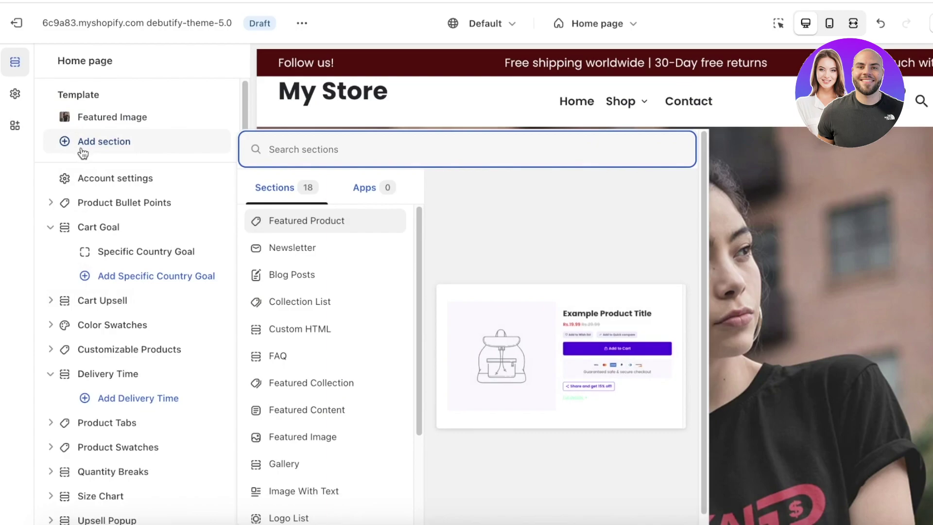
# Choose Featured Product from the section list, then save the Debutify theme changes
pyautogui.click(308, 222)
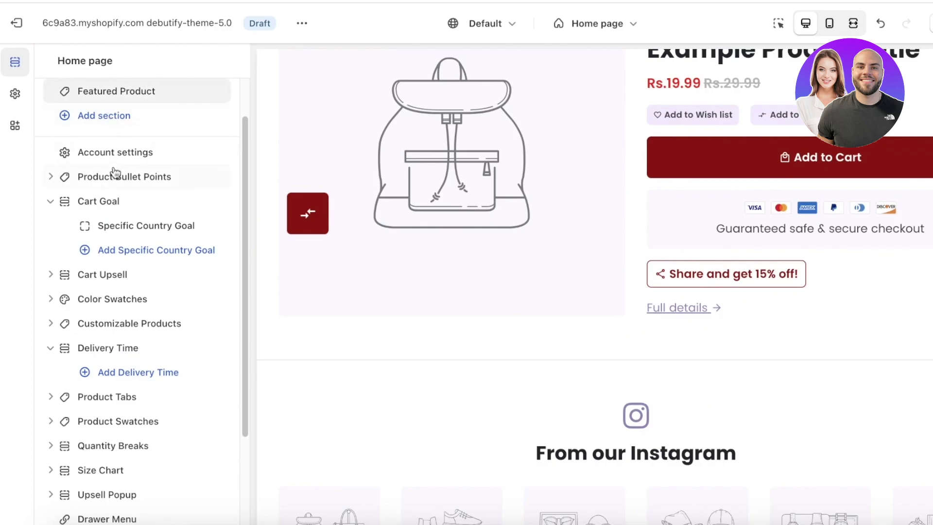
pyautogui.scroll(3, 559, 259)
pyautogui.scroll(-3, 424, 282)
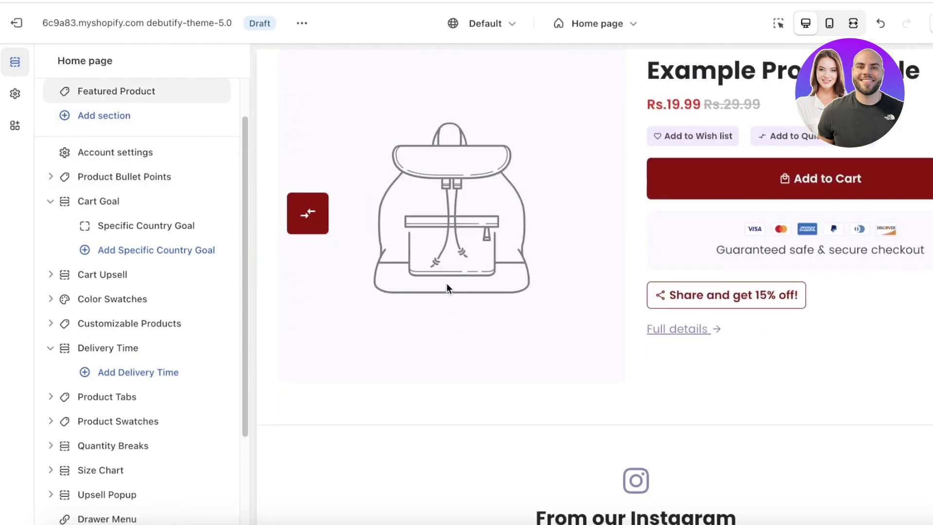
pyautogui.scroll(5, 573, 255)
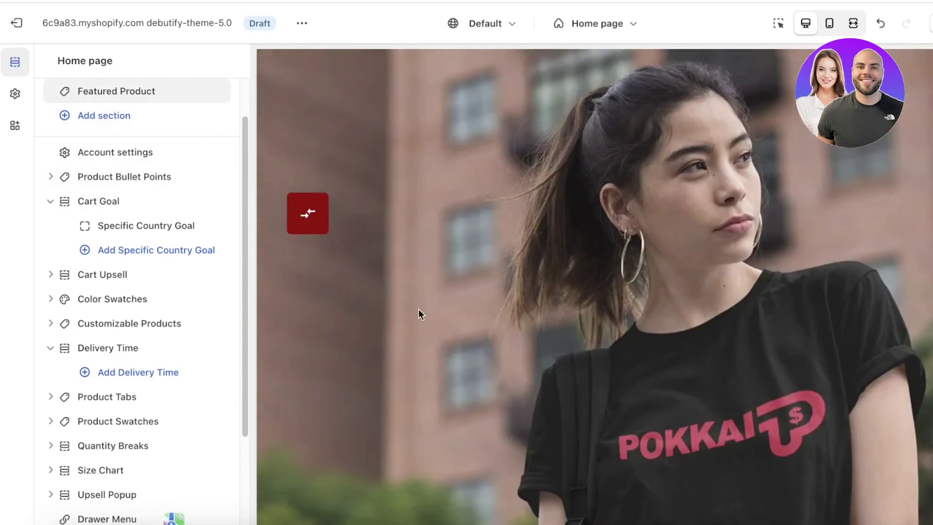
pyautogui.scroll(2, 489, 350)
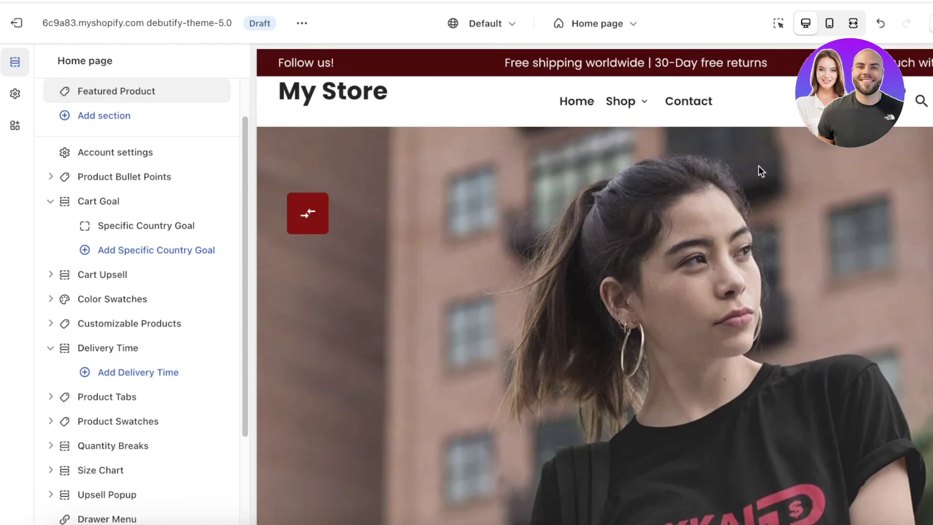
pyautogui.click(932, 23)
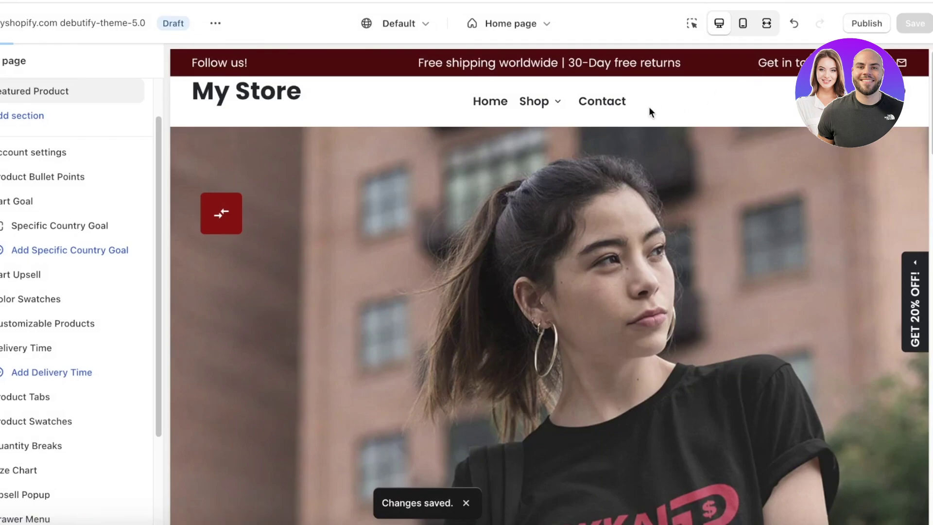
# Exit to the Themes page and check Debutify 5.0 shows 'Last saved: Just now'
pyautogui.click(0, 24)
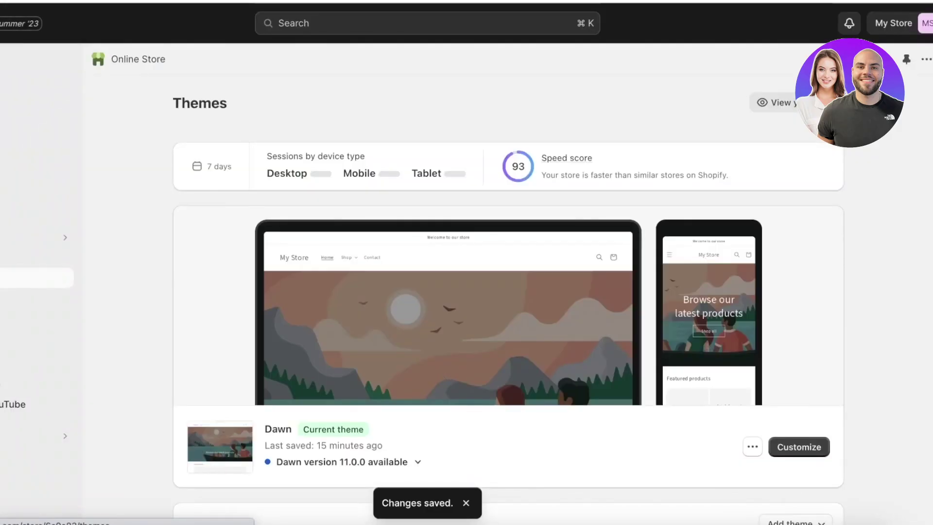
pyautogui.scroll(-10, 521, 339)
pyautogui.scroll(6, 448, 246)
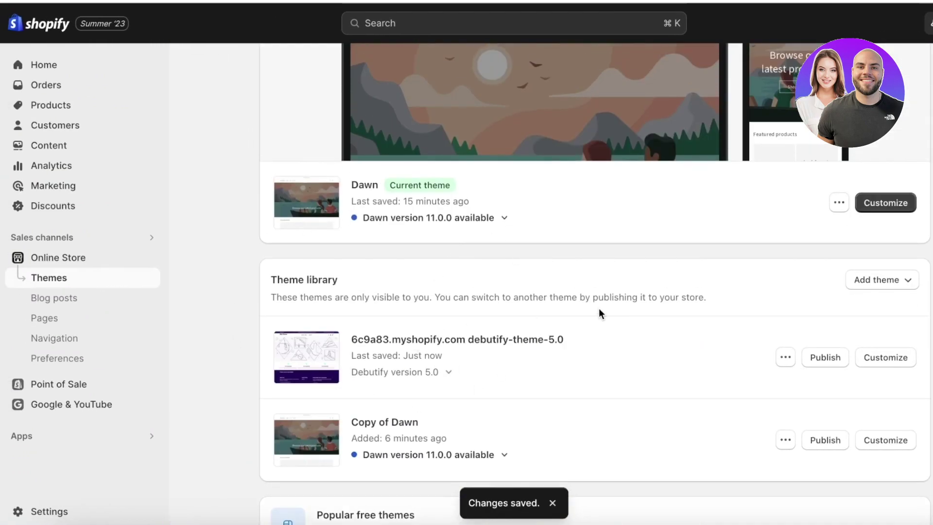
pyautogui.scroll(1, 401, 89)
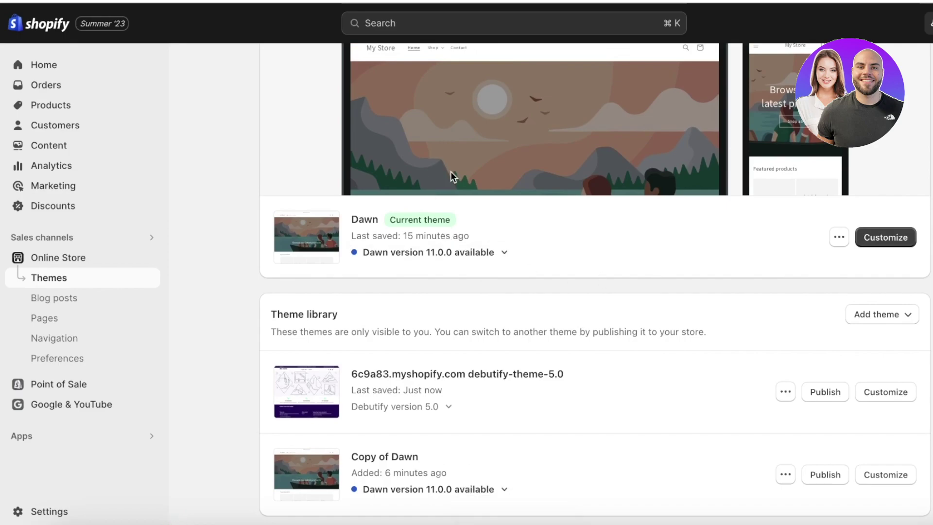
pyautogui.scroll(2, 447, 194)
pyautogui.scroll(3, 447, 194)
pyautogui.scroll(-5, 447, 196)
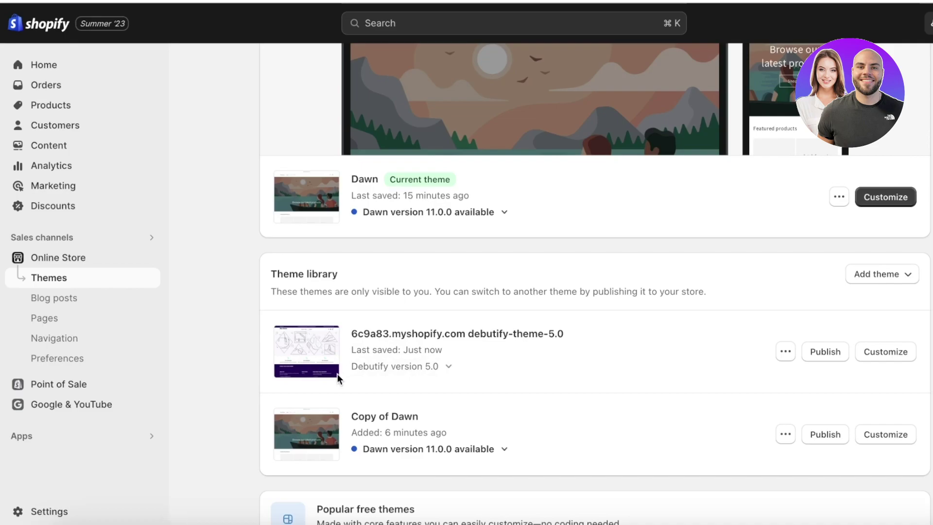
pyautogui.scroll(5, 742, 339)
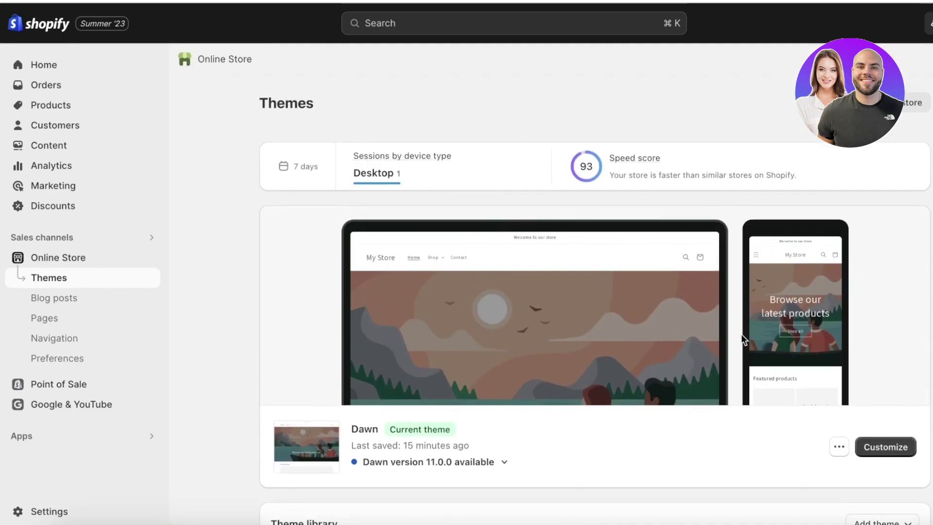
pyautogui.scroll(-5, 742, 339)
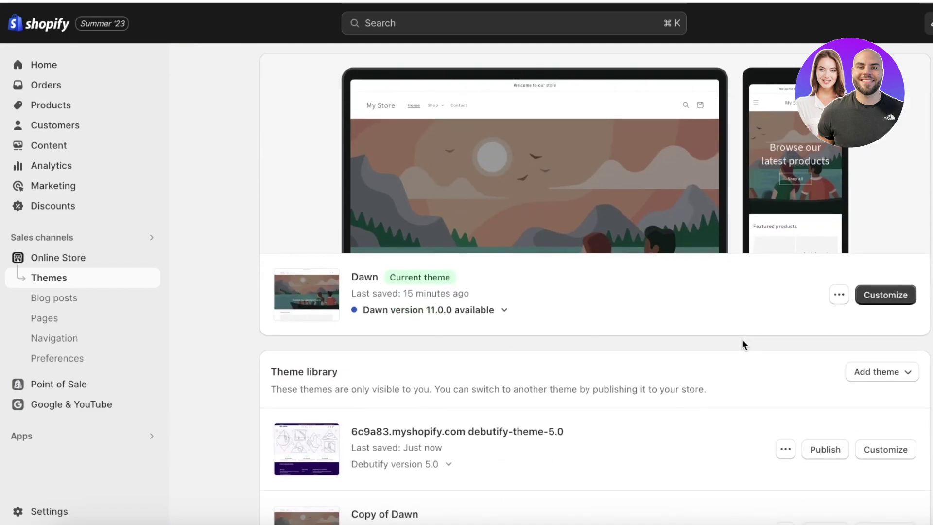